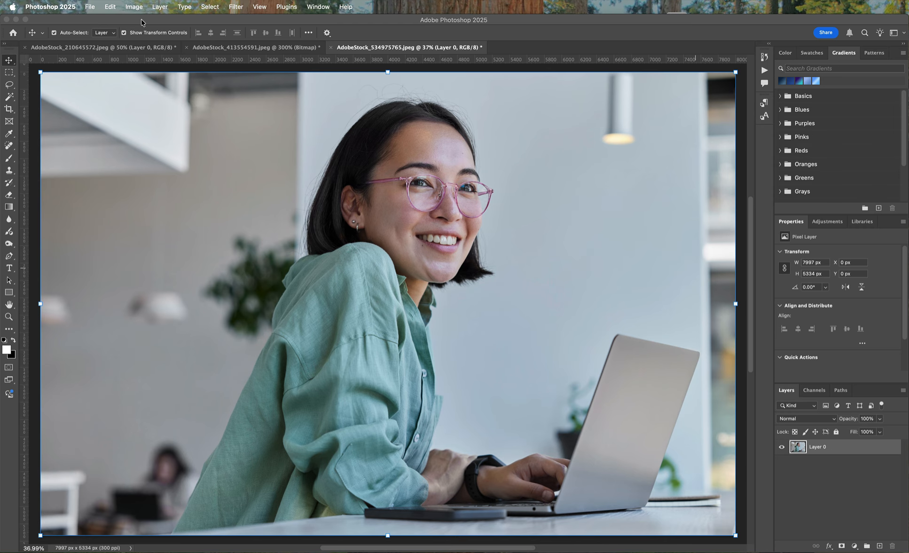
- Resize the photo to 400 px wide at a resolution of 173 pixels/inch, keeping its proportions
left_click(134, 7)
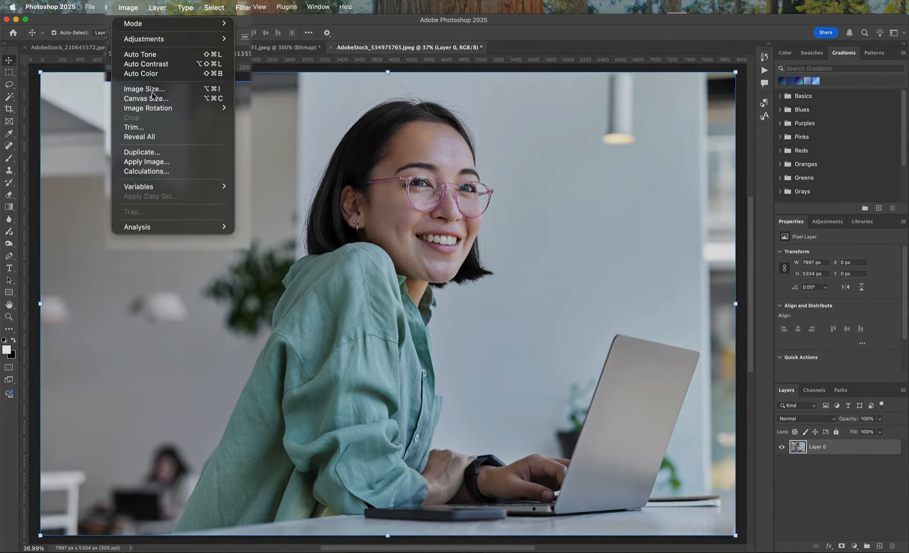
left_click(132, 161)
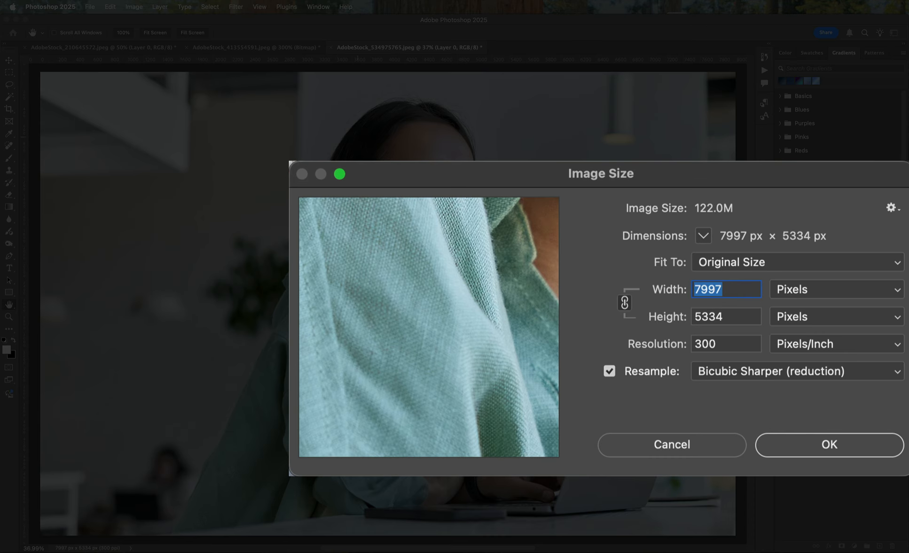
double_click(743, 340)
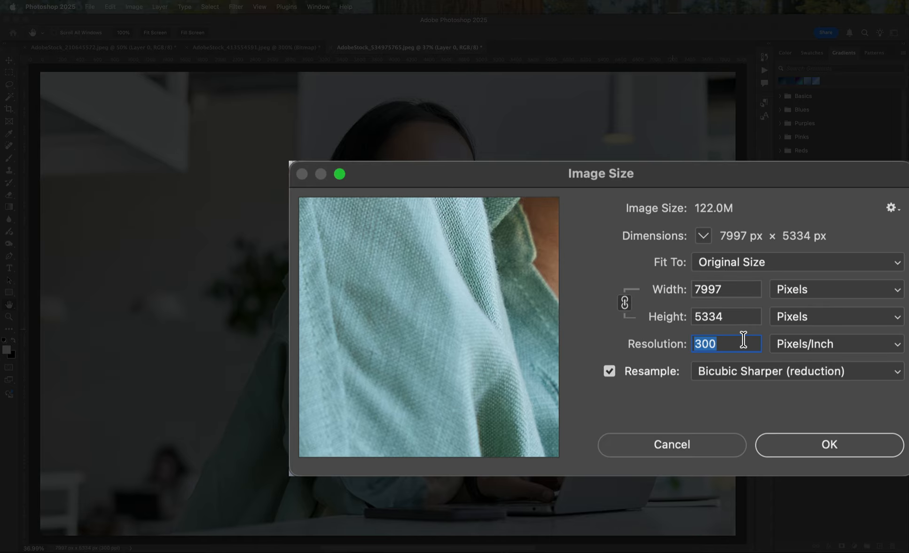
type("173")
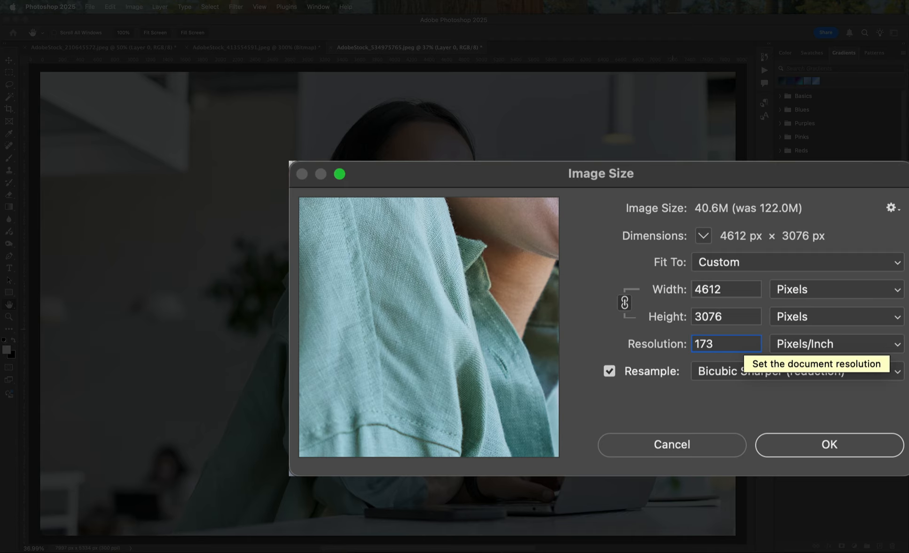
double_click(744, 286)
type("400")
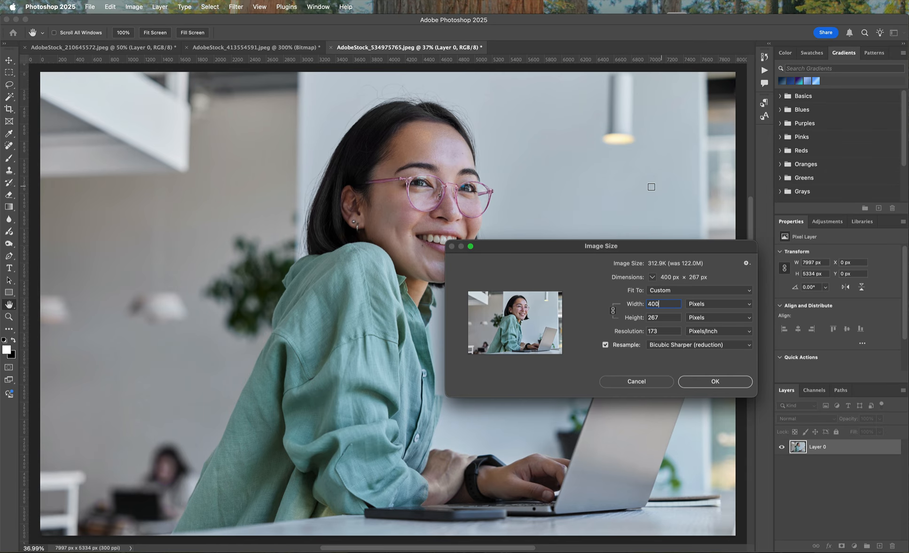
left_click(717, 381)
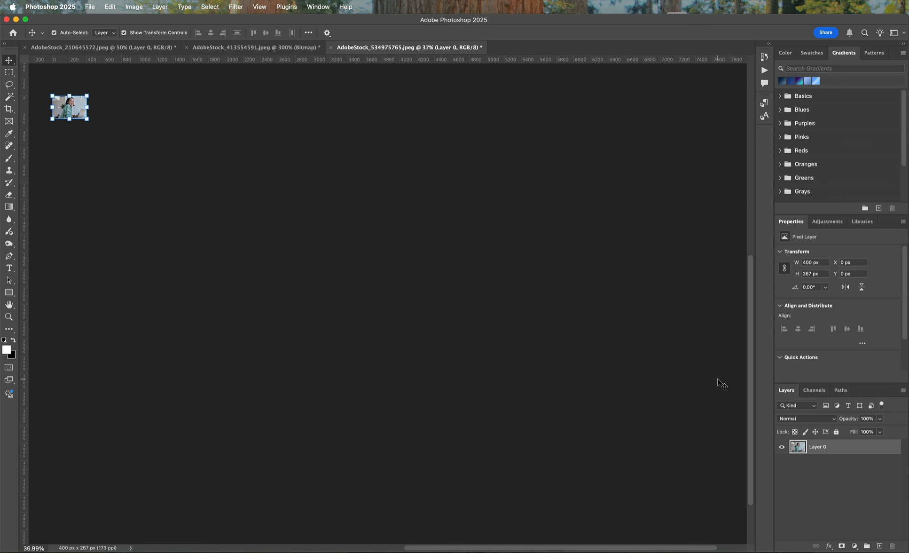
- Crop the photo to about 400 × 240 px by trimming strips off its upper and lower edges
key("super+0")
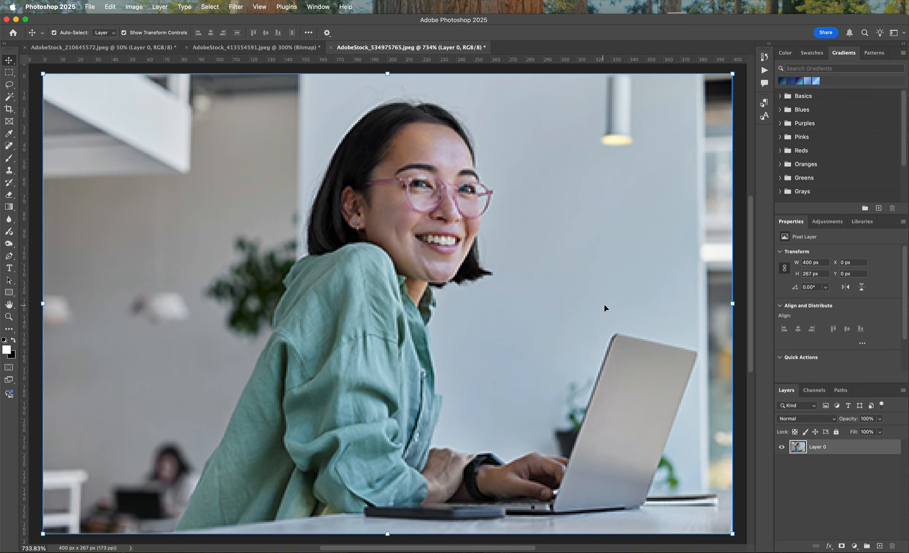
key("c")
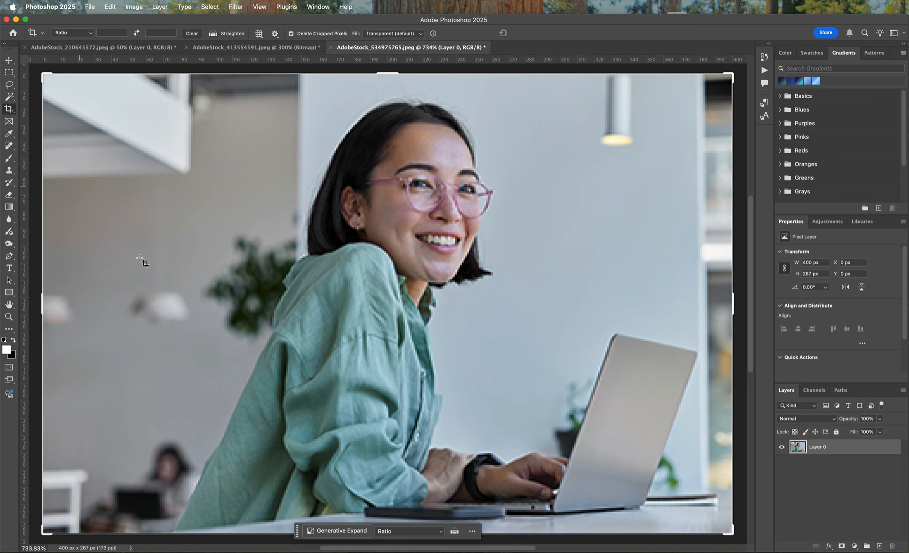
left_click_drag(297, 530, 297, 552)
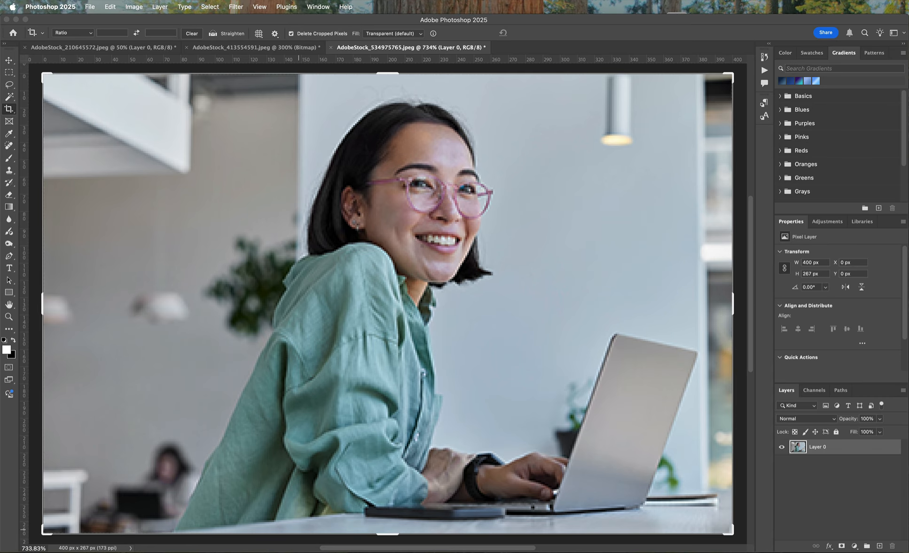
left_click_drag(387, 538, 391, 509)
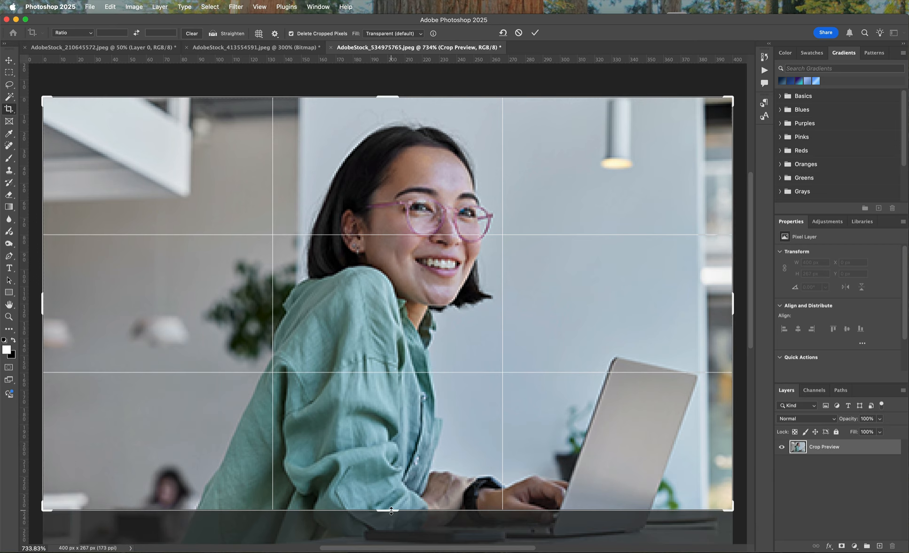
left_click_drag(460, 426, 462, 405)
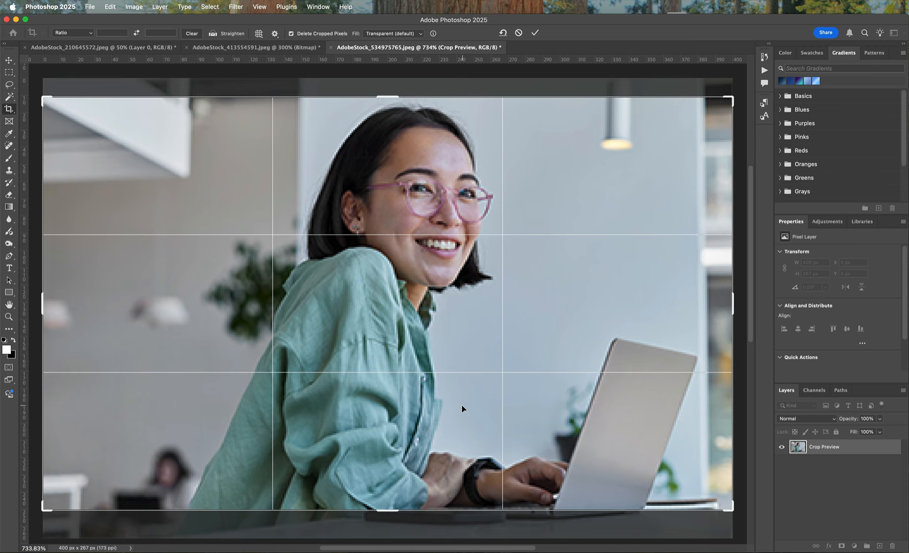
left_click(535, 33)
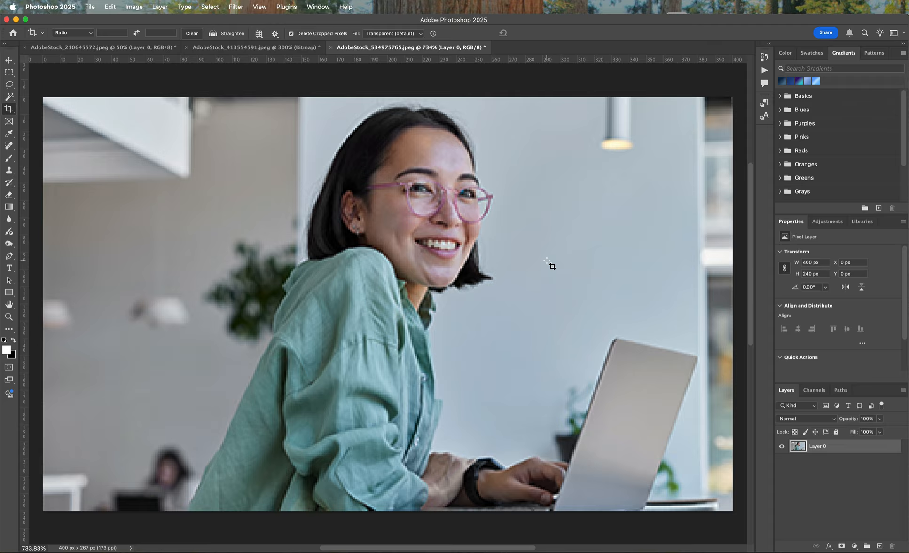
- Check the resampling methods in the image size settings and keep Bicubic Sharper (reduction)
left_click(136, 6)
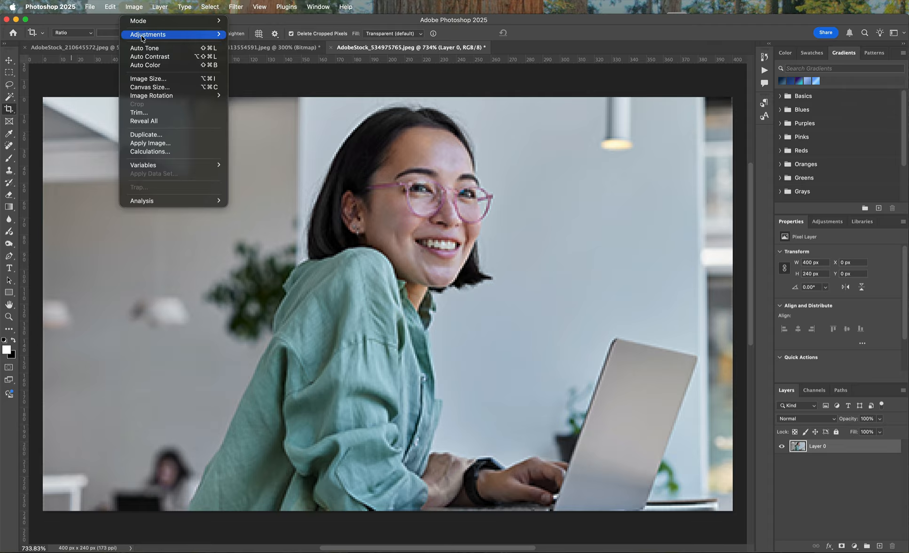
left_click(146, 79)
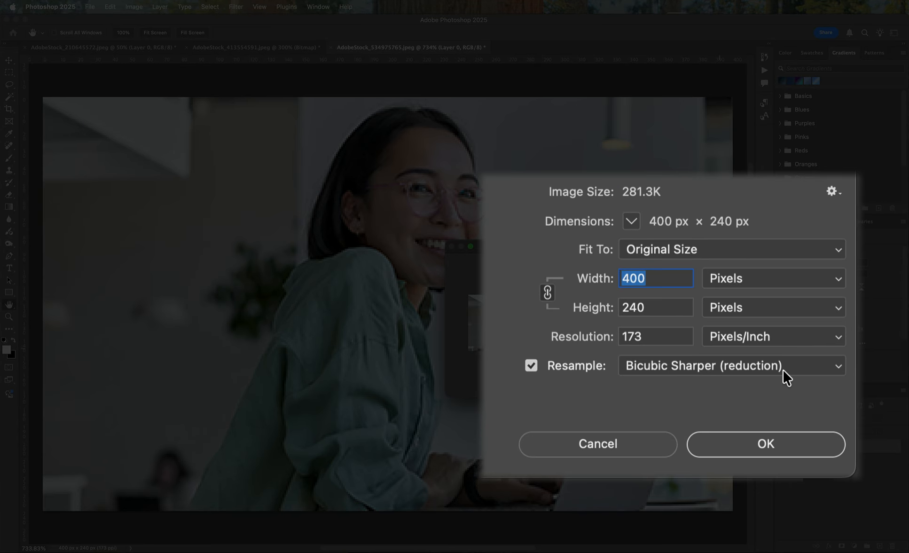
left_click(782, 369)
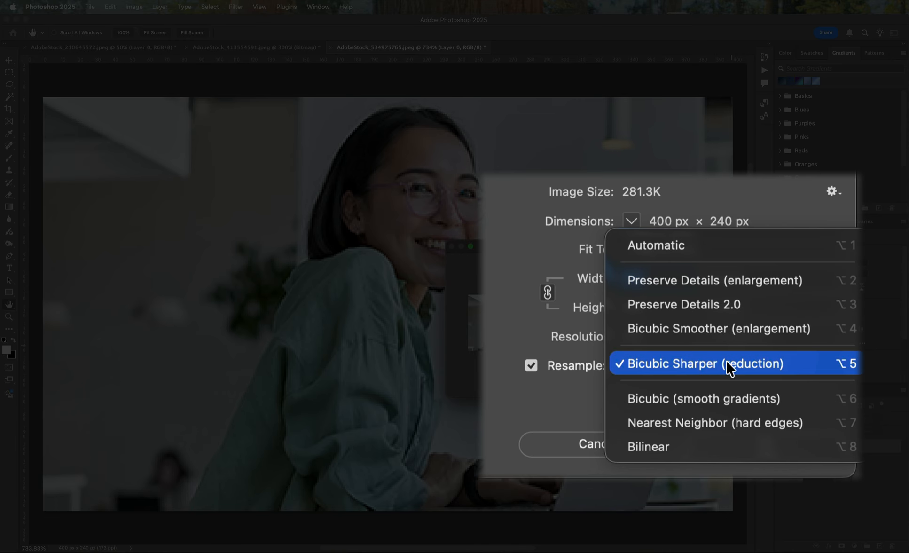
left_click(538, 399)
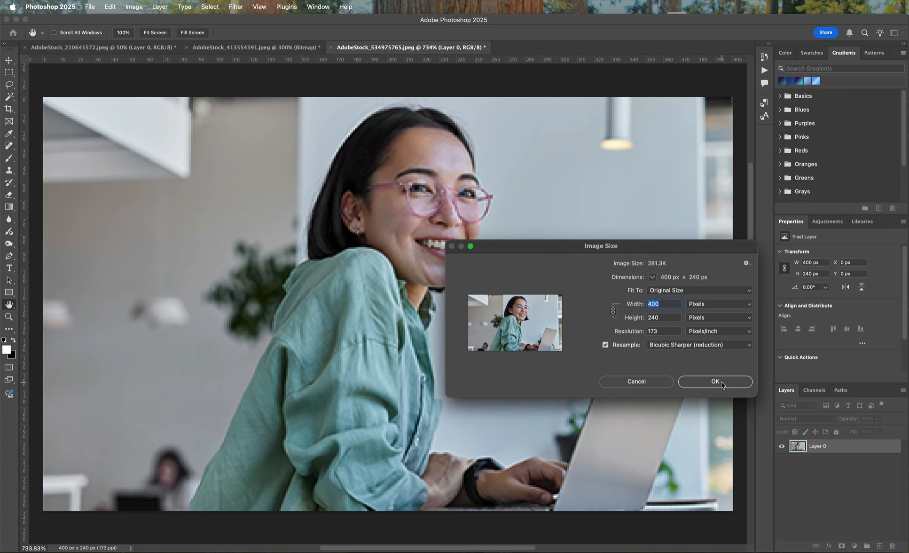
left_click(710, 381)
key("c")
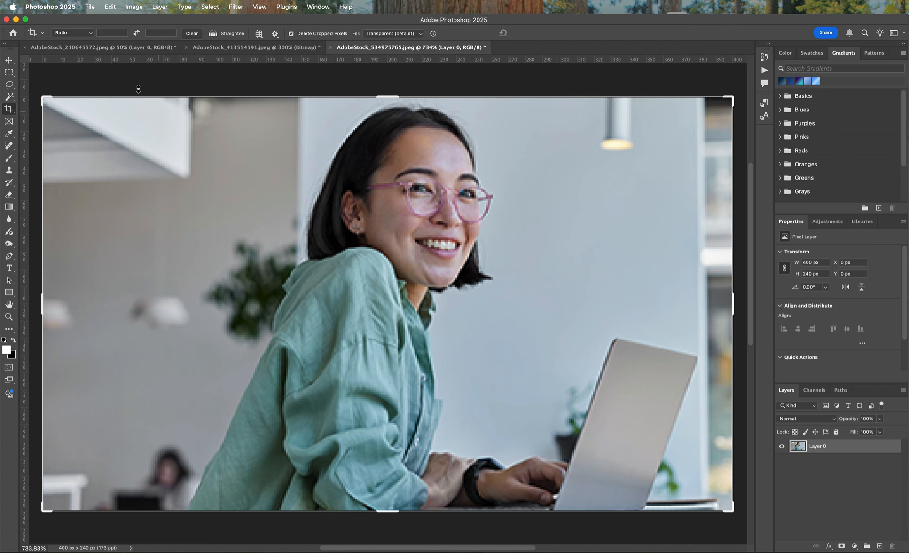
- Convert the photo to Grayscale mode, discarding its color information
left_click(138, 6)
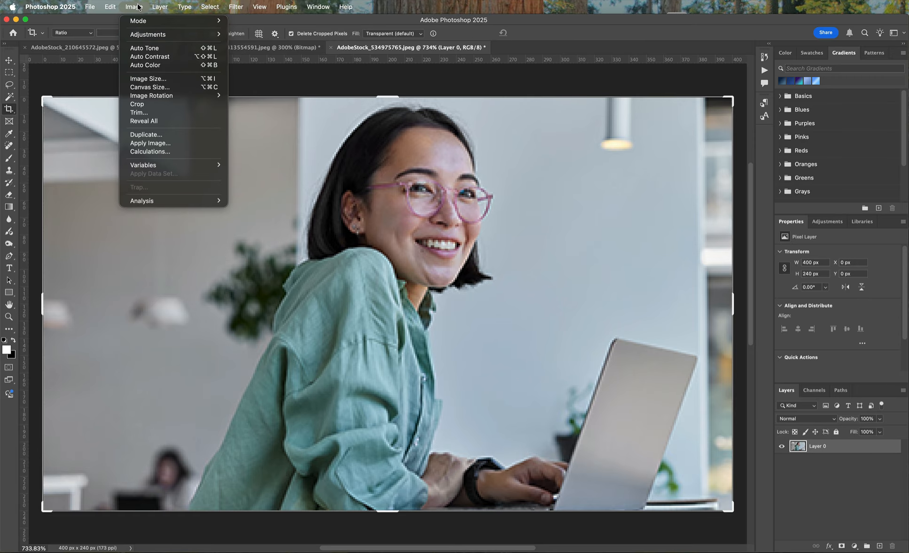
mouse_move(138, 20)
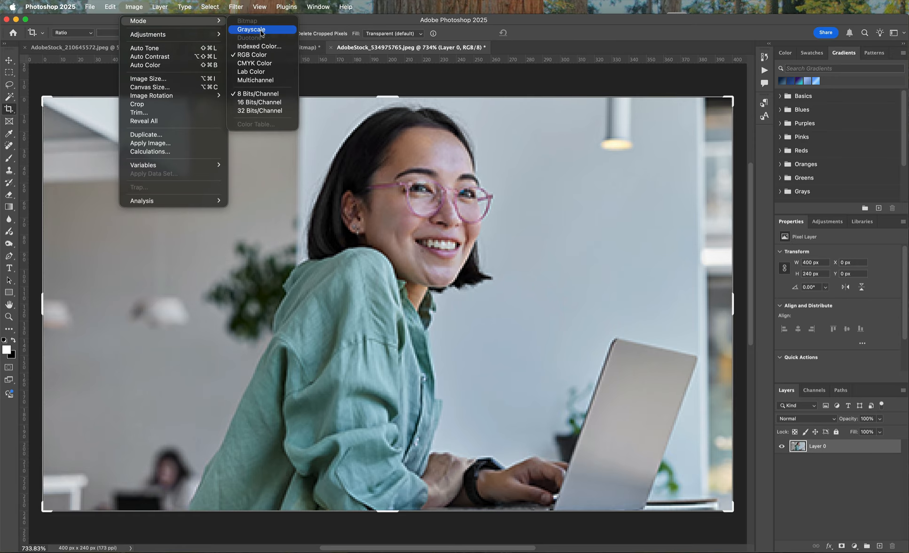
left_click(272, 31)
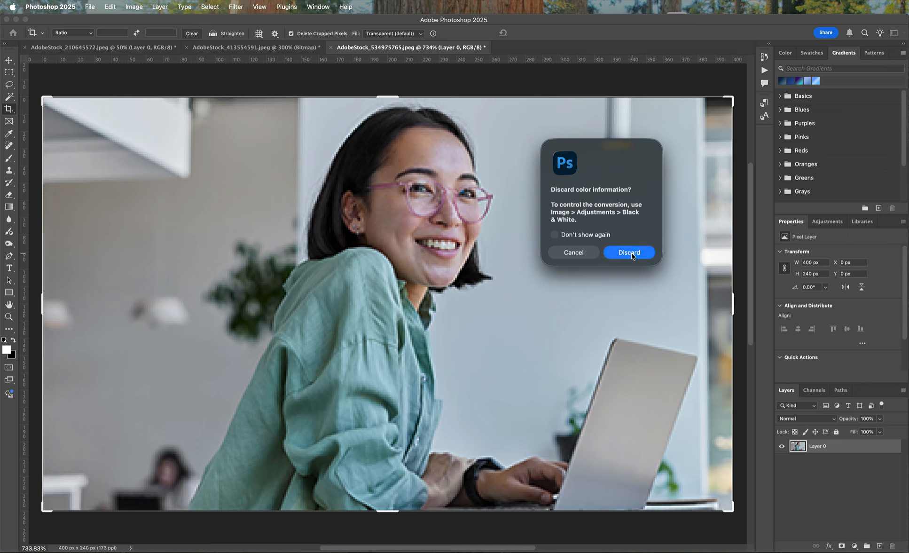
left_click(629, 253)
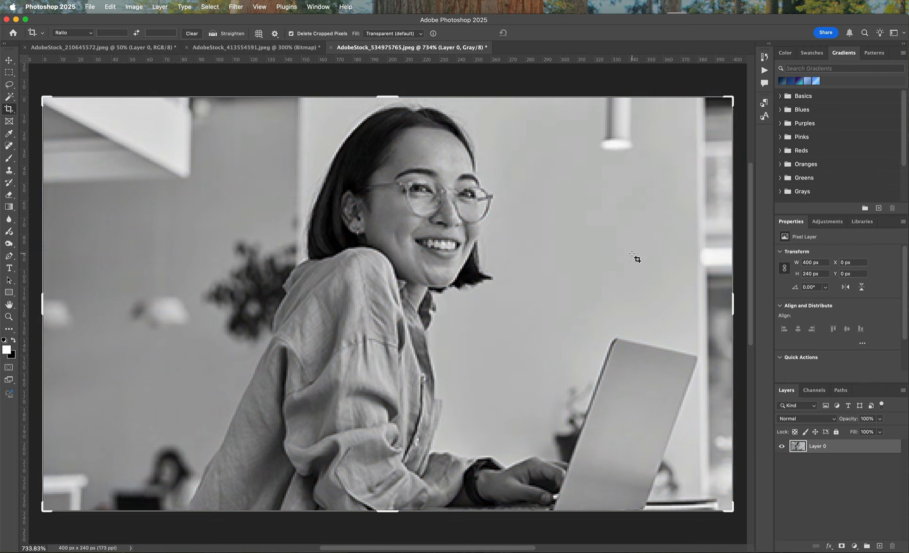
- Convert the grayscale photo to a flattened Bitmap at 173 pixels/inch using the Diffusion Dither method
left_click(127, 8)
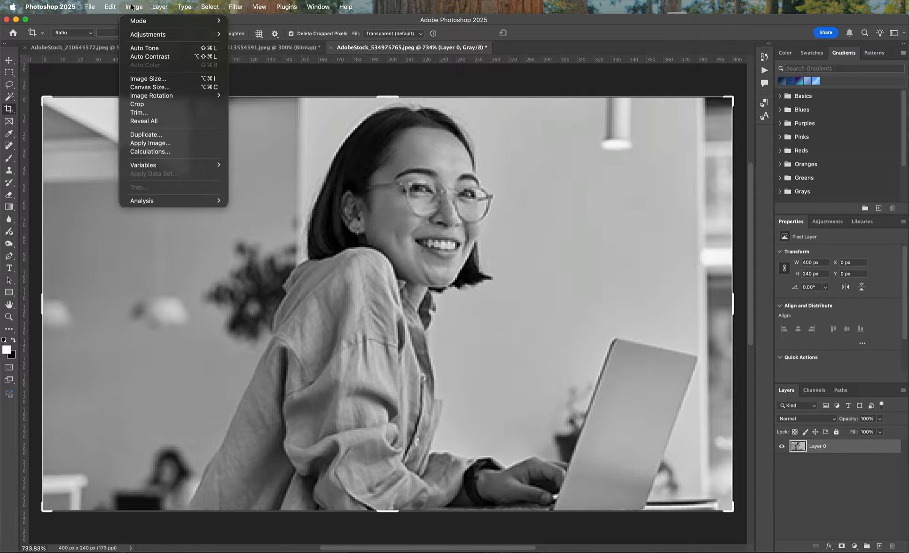
mouse_move(140, 38)
mouse_move(141, 20)
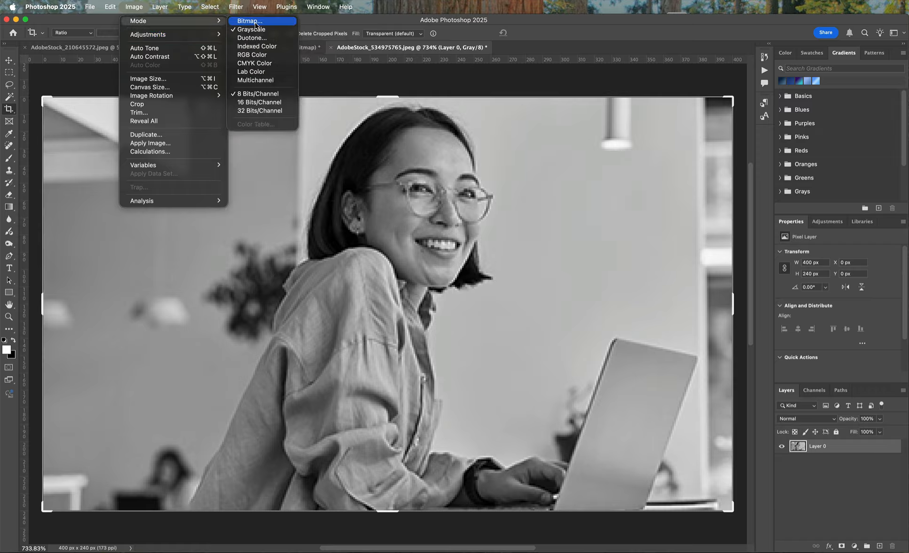
left_click(256, 23)
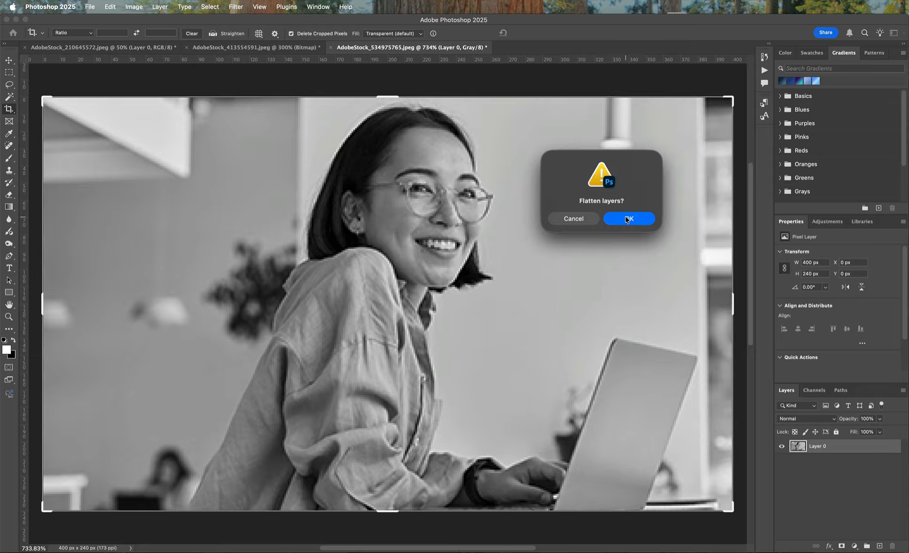
left_click(627, 219)
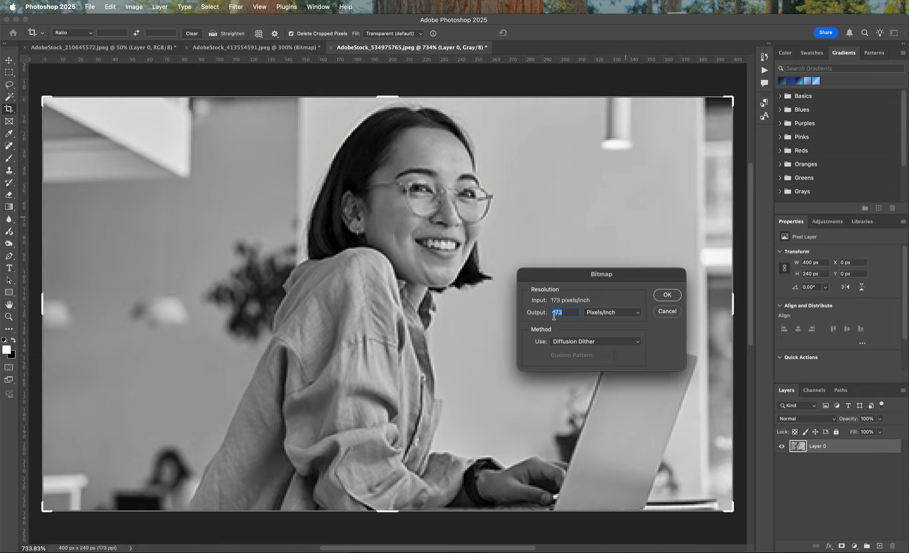
left_click(671, 296)
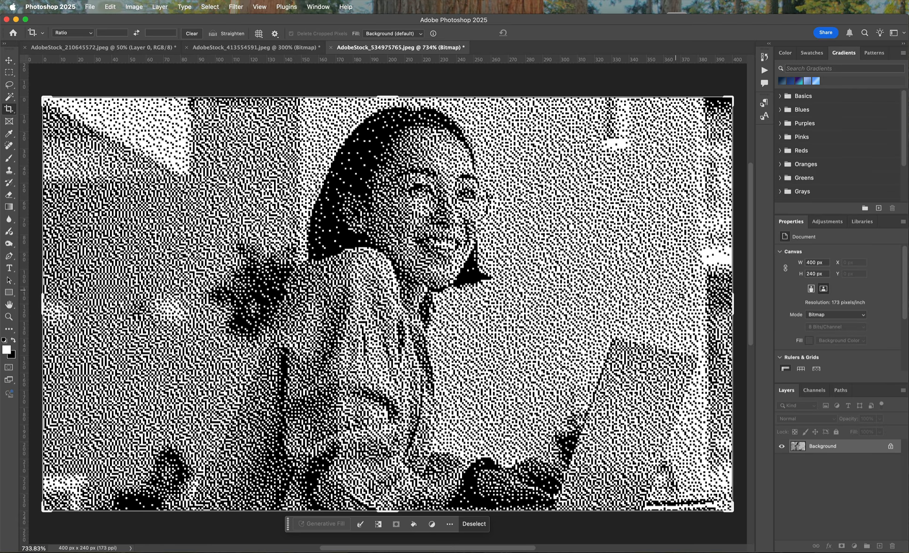
- Copy the dithered image and undo the Bitmap conversion
left_click(9, 61)
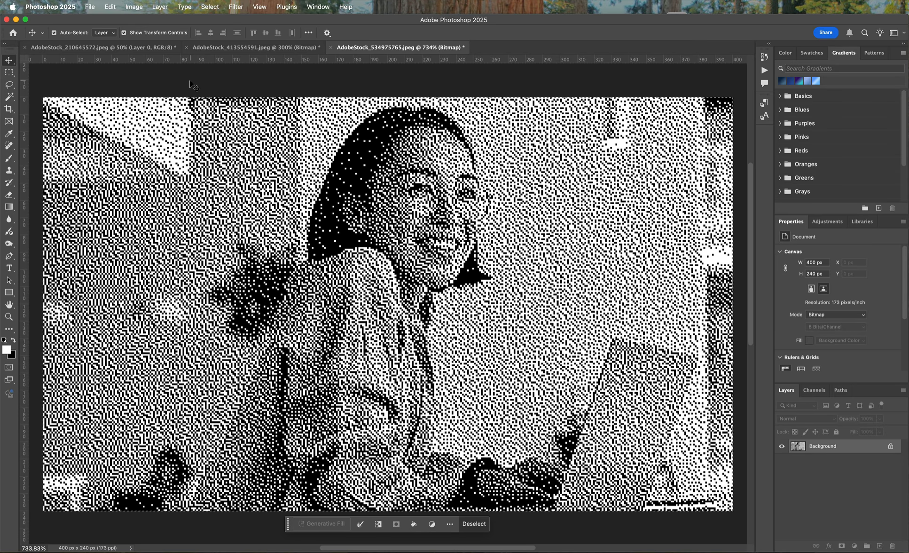
key("super+c")
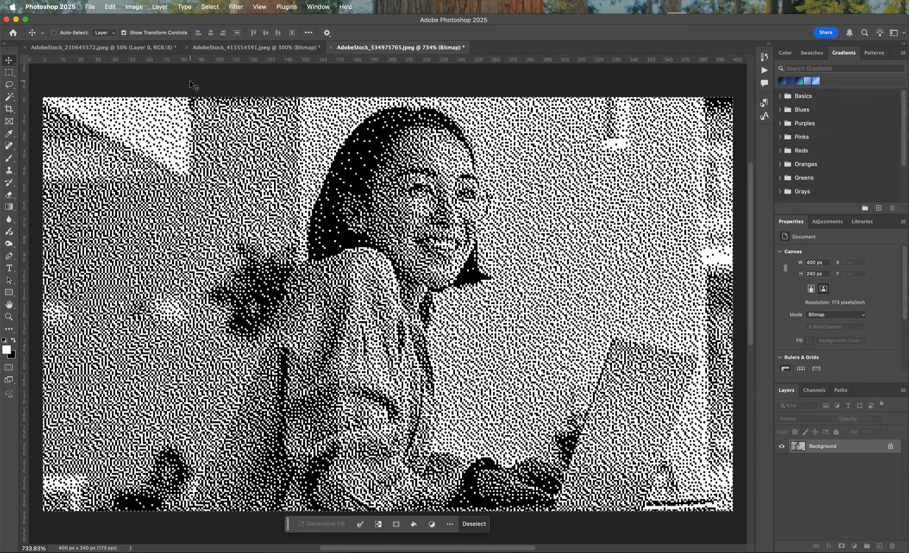
key("super+c")
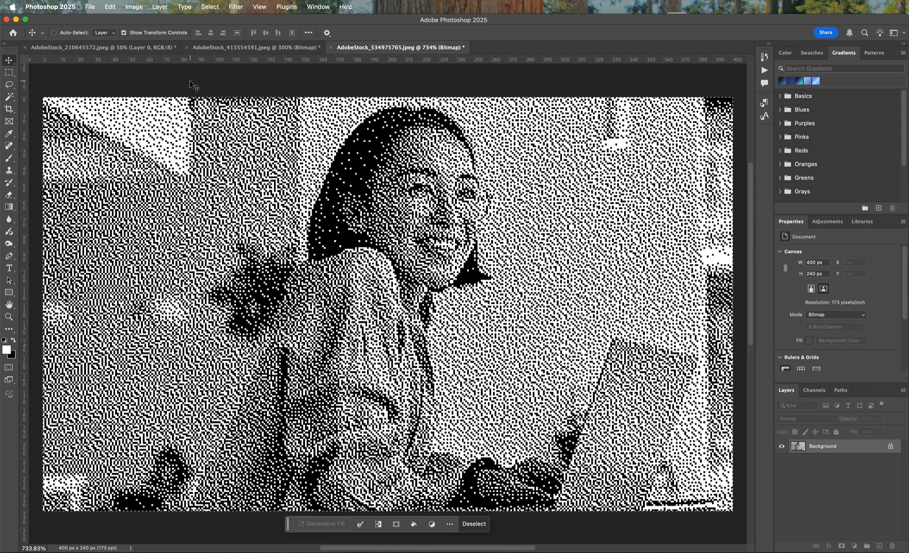
key("super+z")
- Try posterizing the grayscale photo to 2 levels, and undo the adjustment
left_click(144, 7)
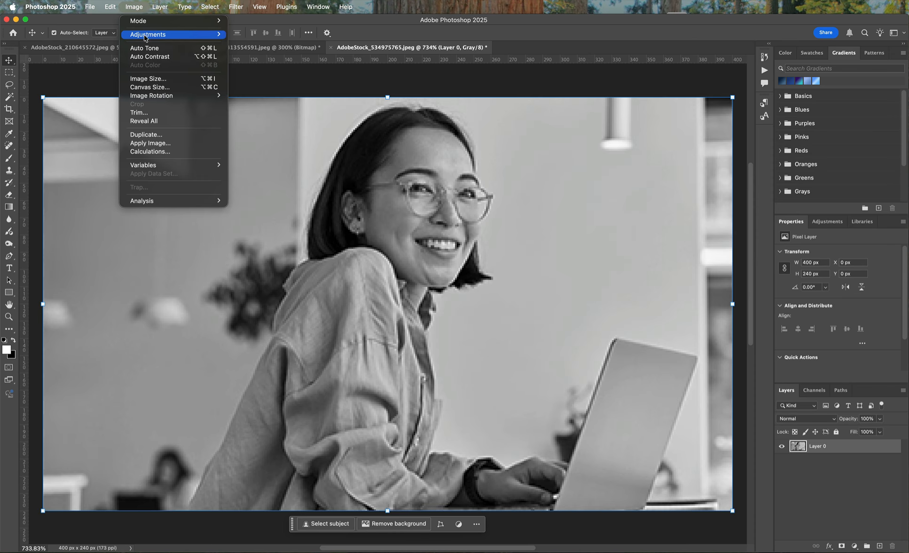
mouse_move(148, 34)
left_click(289, 146)
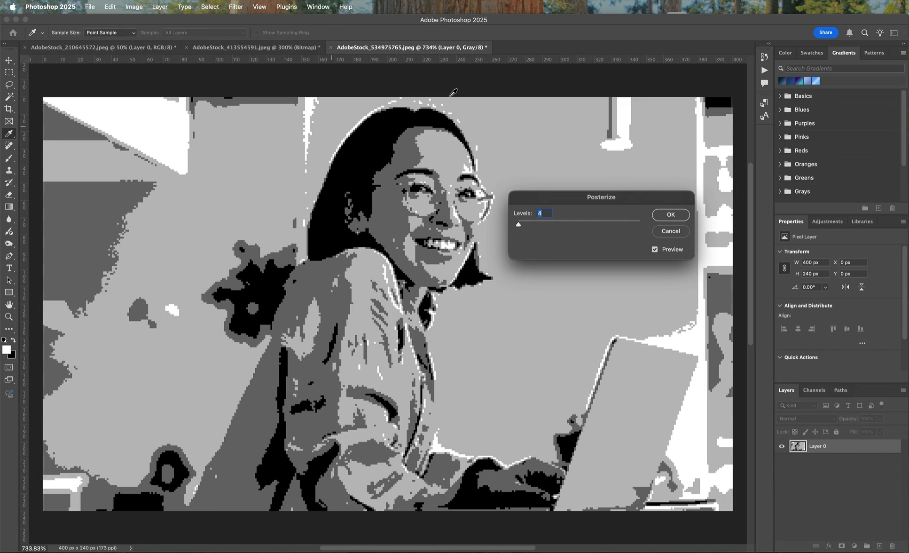
left_click_drag(518, 228, 498, 223)
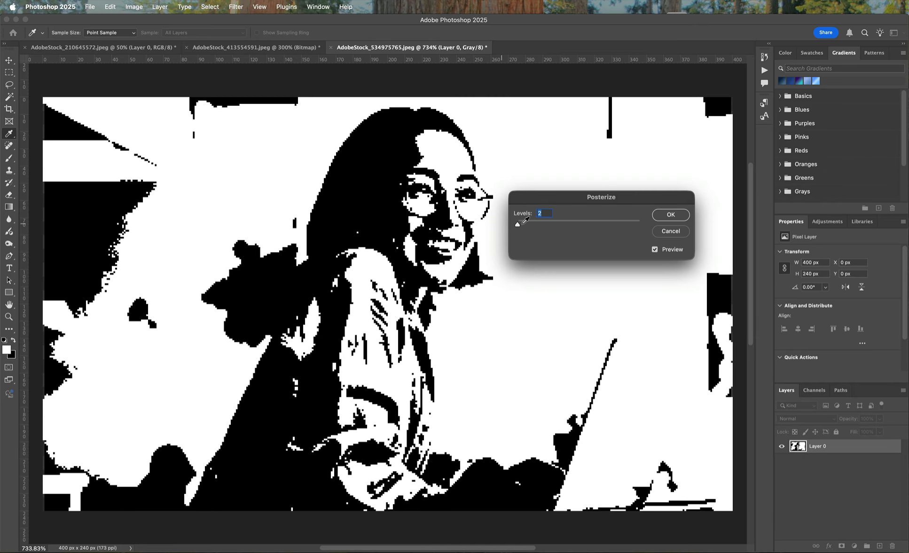
left_click(681, 218)
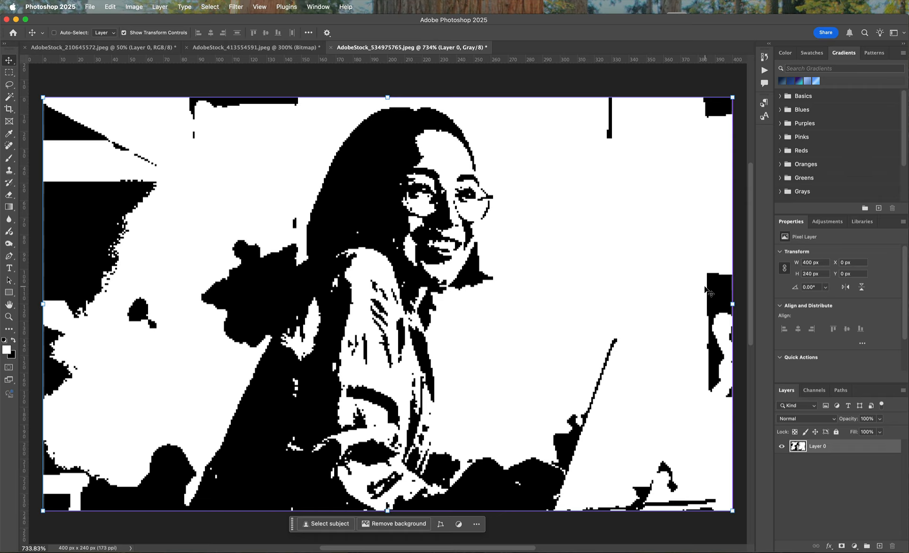
key("super+z")
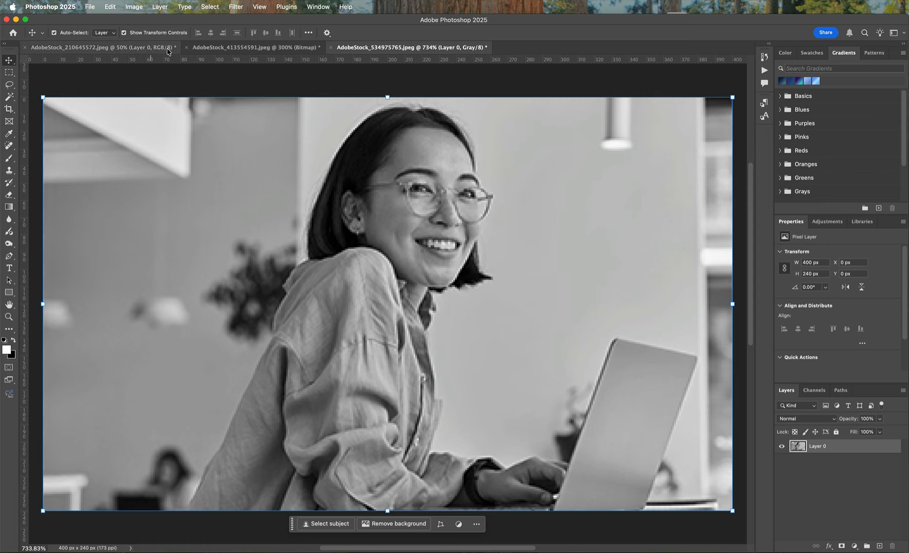
- Try boosting the photo's contrast with Levels, using a black input of 59 and a white input of 199, and cancel
left_click(138, 6)
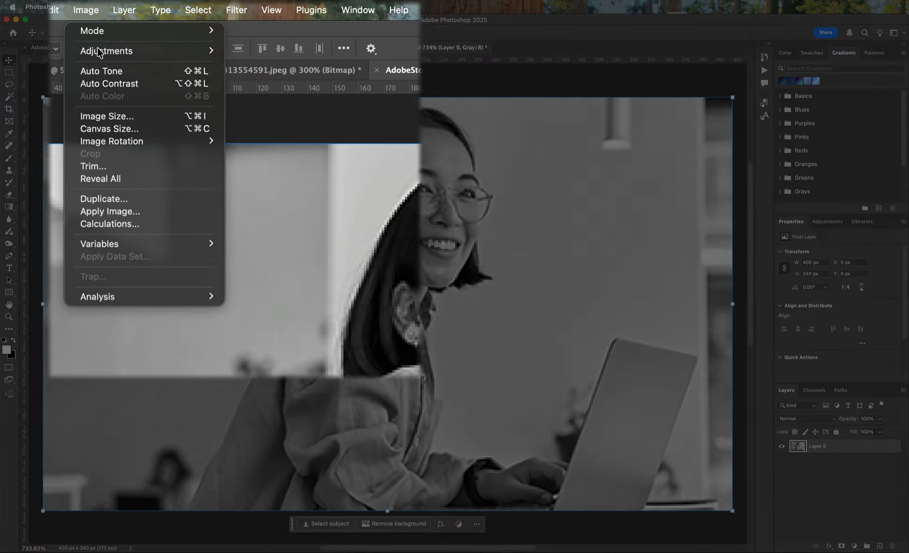
mouse_move(180, 35)
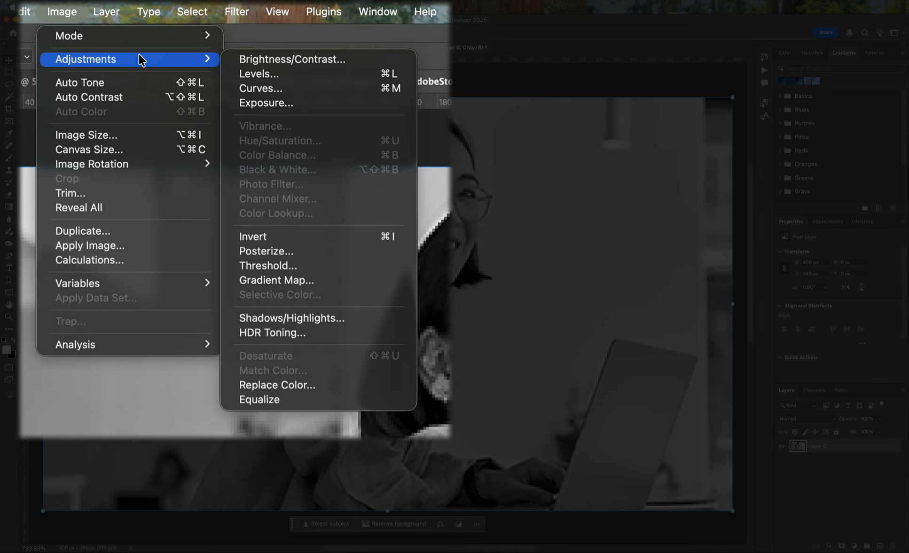
left_click(297, 79)
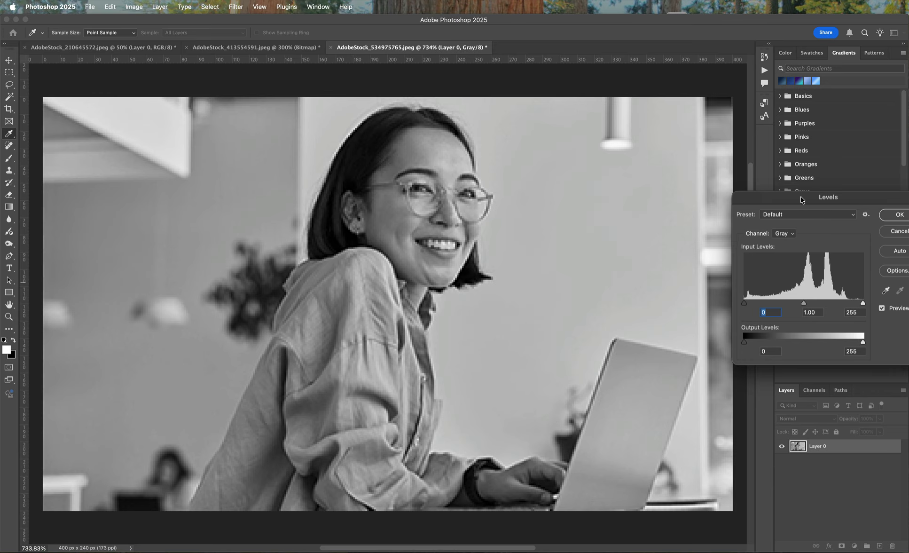
left_click_drag(801, 198, 625, 198)
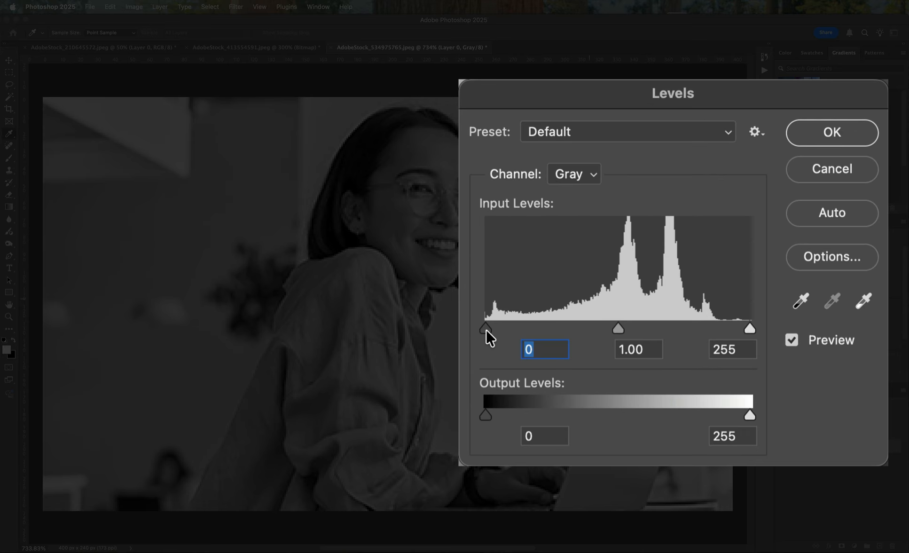
left_click_drag(589, 304, 593, 303)
left_click_drag(492, 329, 537, 331)
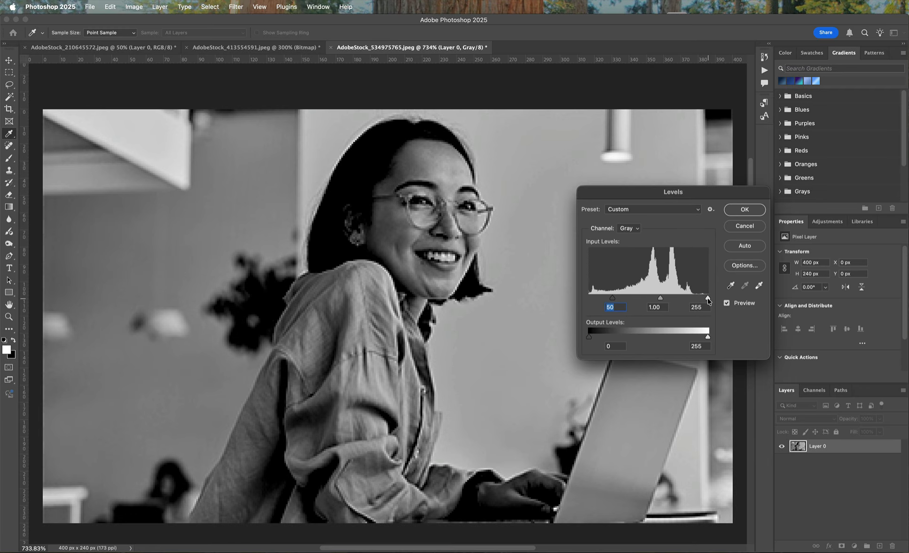
left_click_drag(708, 299, 681, 300)
left_click_drag(613, 299, 617, 302)
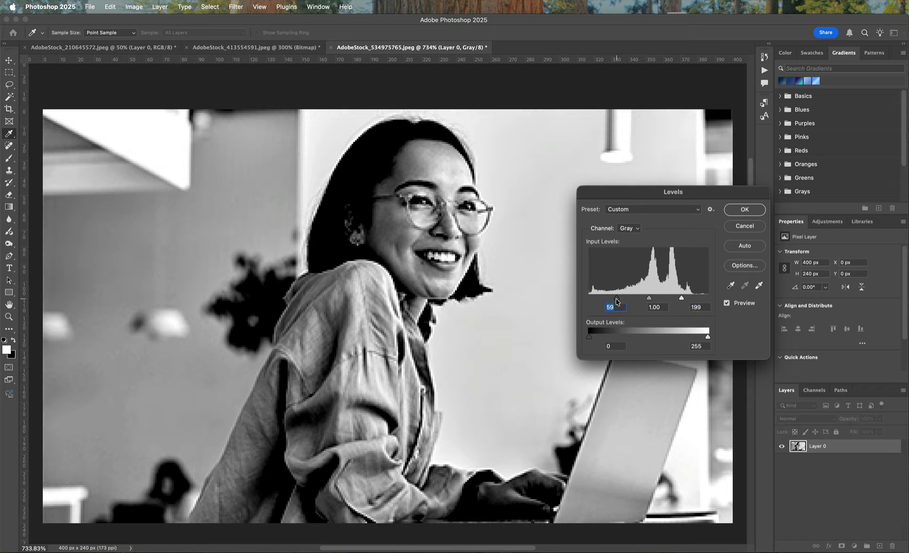
left_click(745, 227)
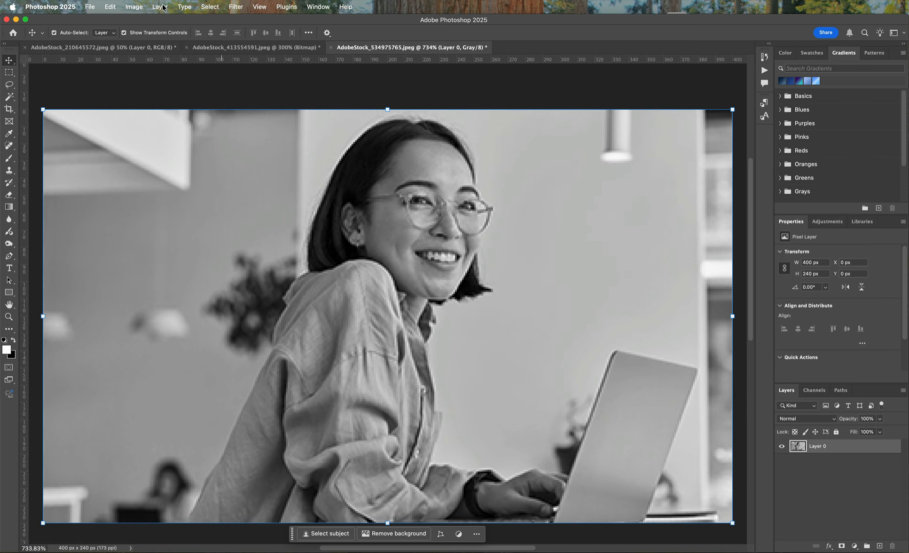
- Shape a Curves adjustment on the grayscale photo into an S-curve with points at input 34, output 19 and input 66, output 76
left_click(163, 8)
mouse_move(133, 8)
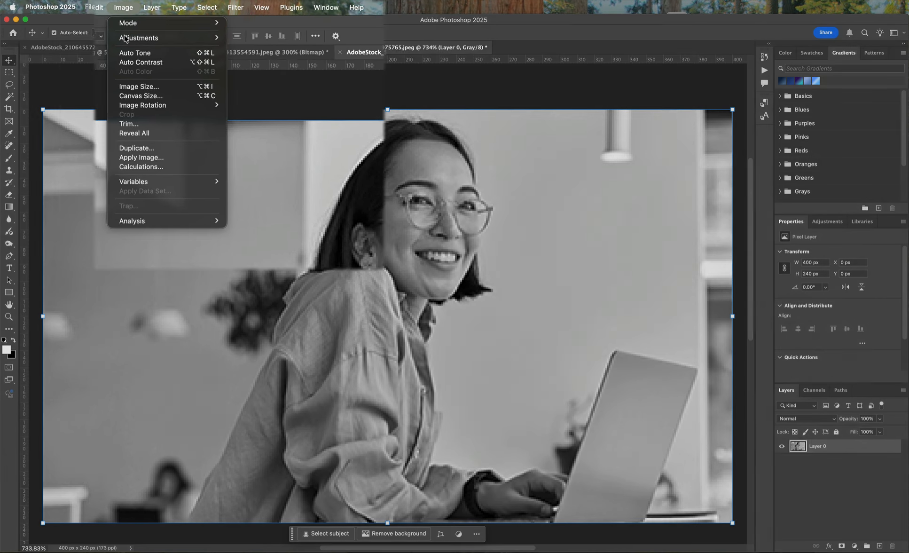
mouse_move(127, 37)
left_click(281, 89)
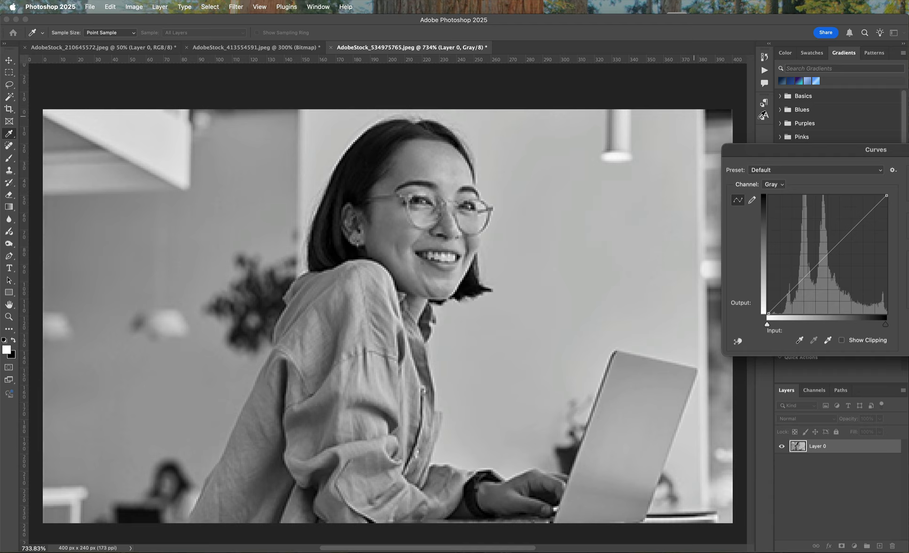
left_click_drag(809, 151, 550, 260)
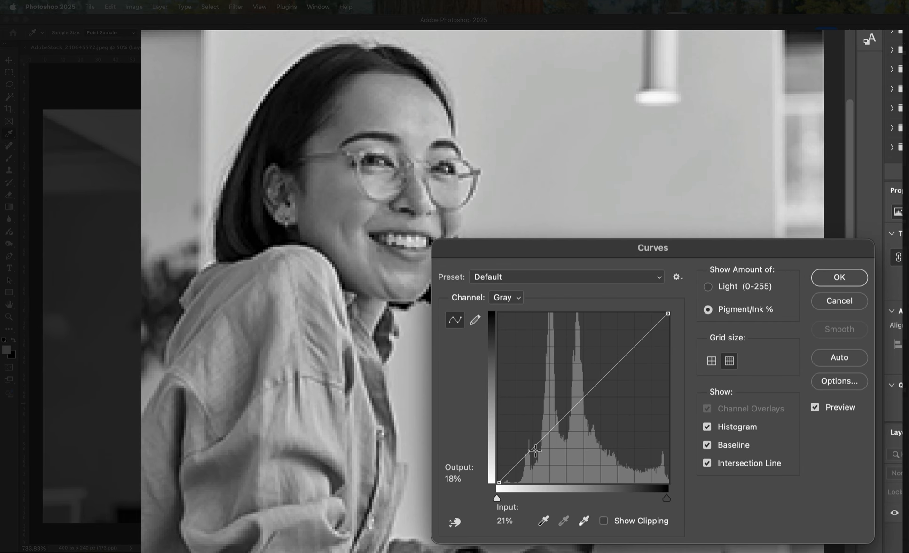
left_click_drag(531, 418, 556, 451)
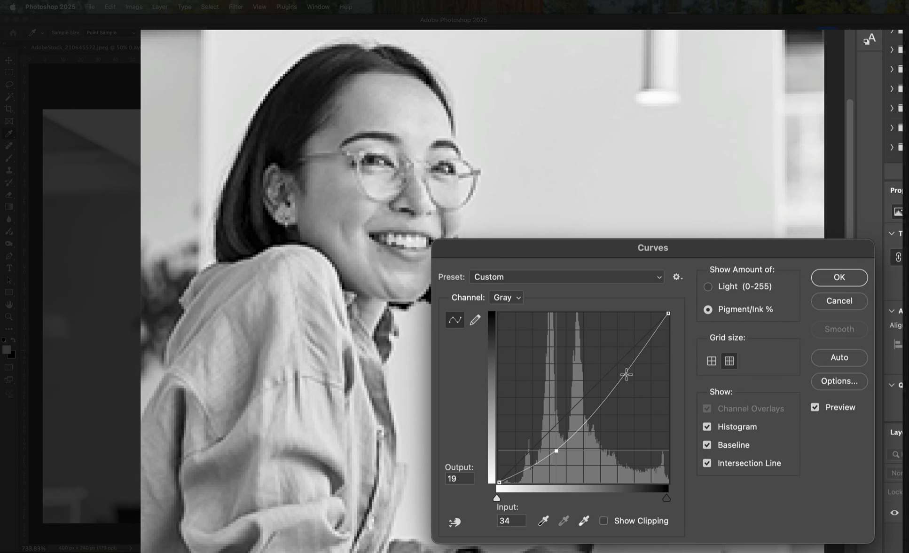
left_click_drag(627, 371, 610, 353)
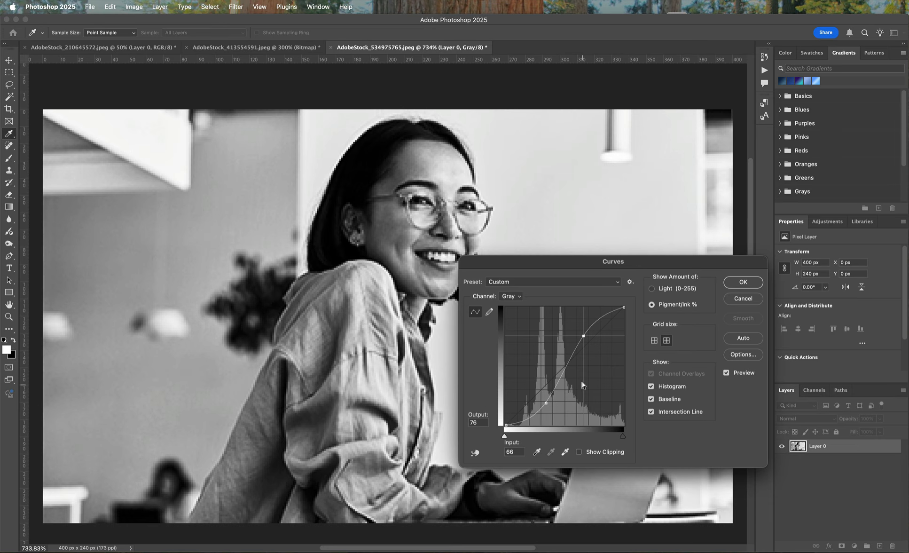
- Shift the lower curve point slightly further along the curve to lighten the light tones, and apply the Curves adjustment
left_click_drag(564, 265, 634, 242)
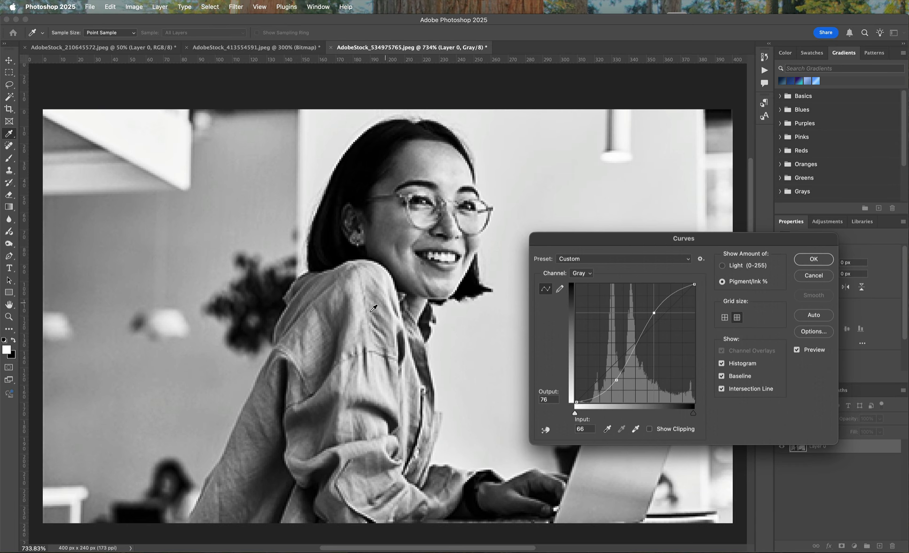
left_click(814, 259)
mouse_move(616, 380)
left_mouse_down()
mouse_move(641, 379)
mouse_move(622, 375)
left_mouse_up()
mouse_move(654, 312)
left_mouse_down()
mouse_move(644, 303)
mouse_move(654, 312)
left_mouse_up()
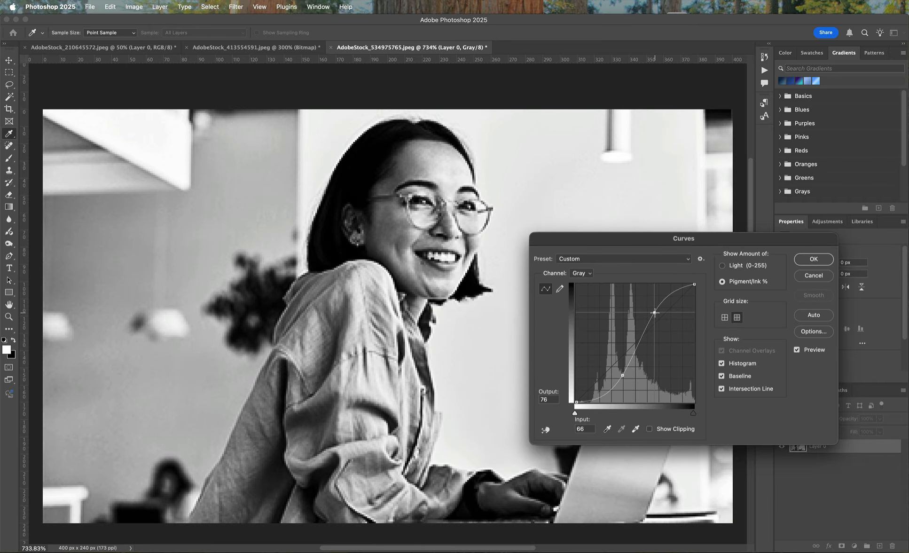
left_click(810, 260)
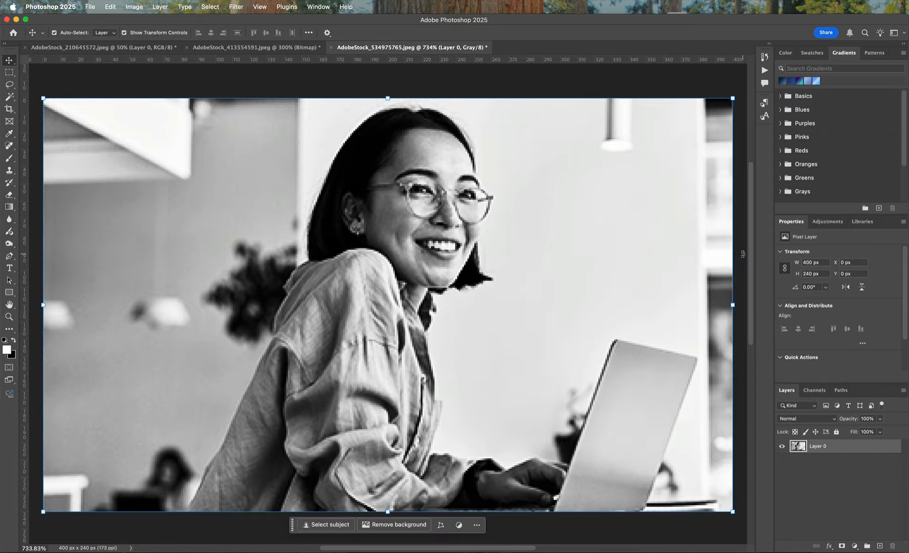
- Apply Smart Sharpen to the photo with amount 100%, radius 1.0 px, noise reduction 10% and Lens Blur removal
left_click(236, 8)
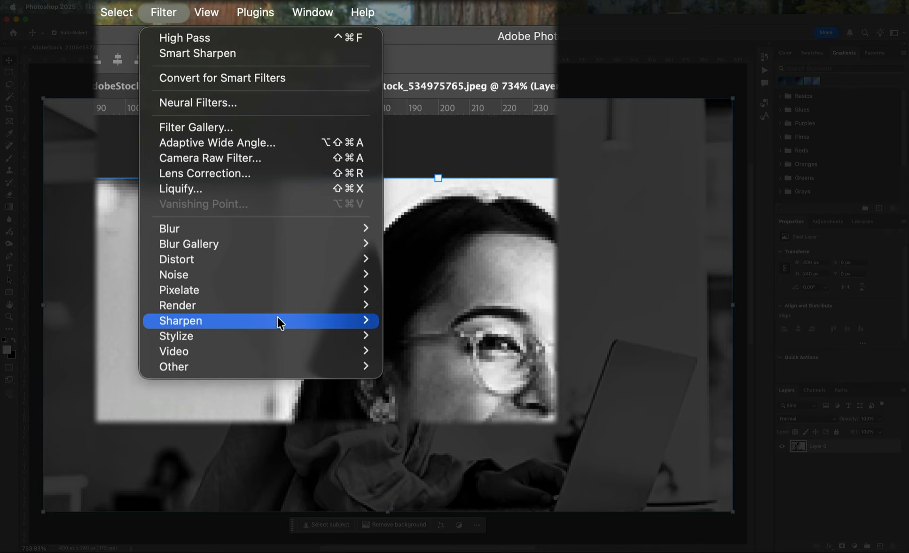
mouse_move(343, 178)
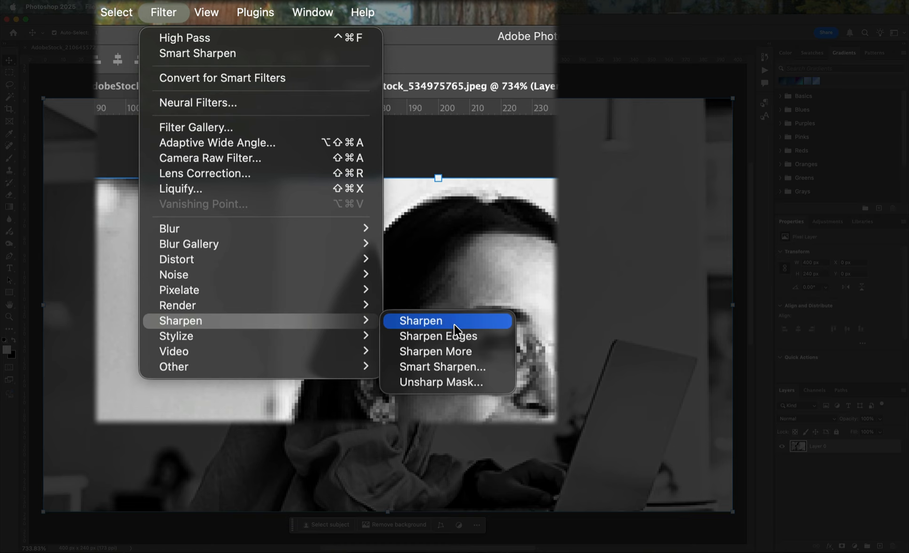
left_click(479, 371)
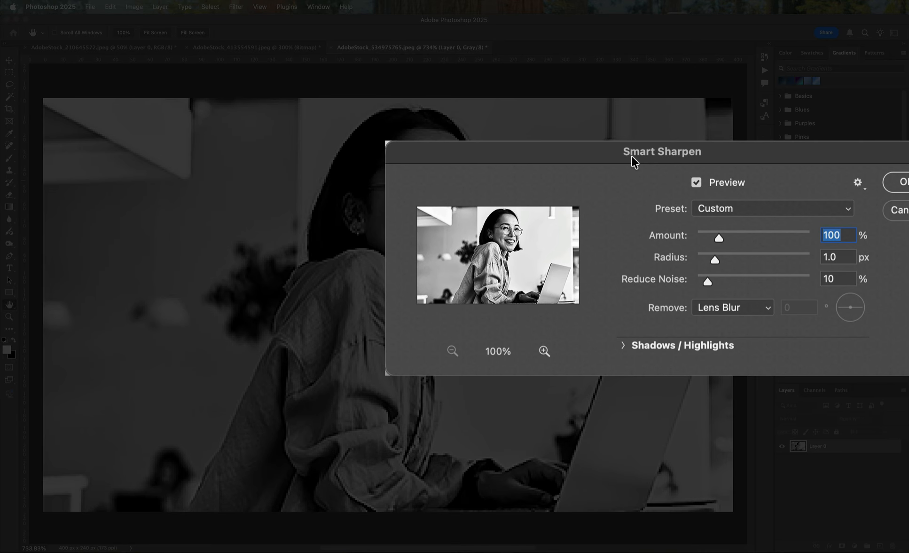
left_click_drag(632, 157, 627, 160)
mouse_move(713, 240)
left_mouse_down()
mouse_move(703, 241)
mouse_move(715, 240)
left_mouse_up()
type("100")
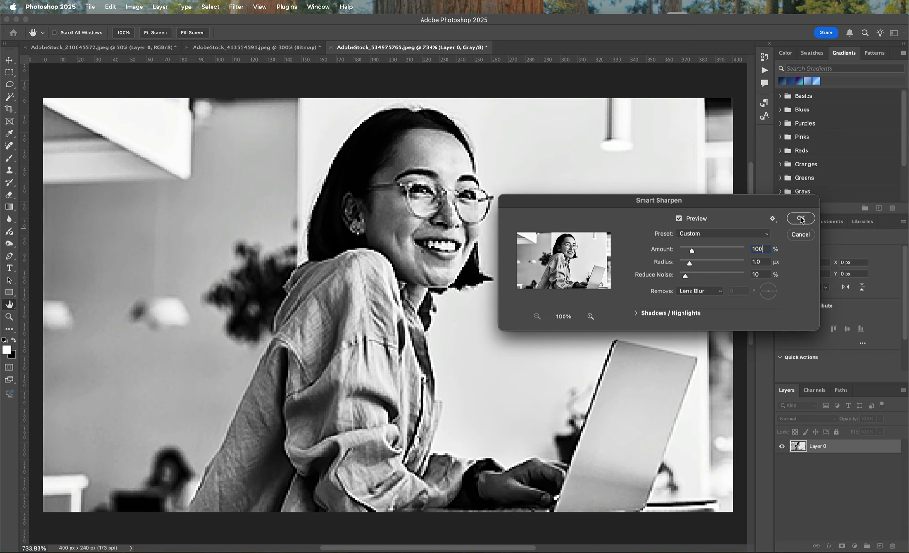
left_click(801, 219)
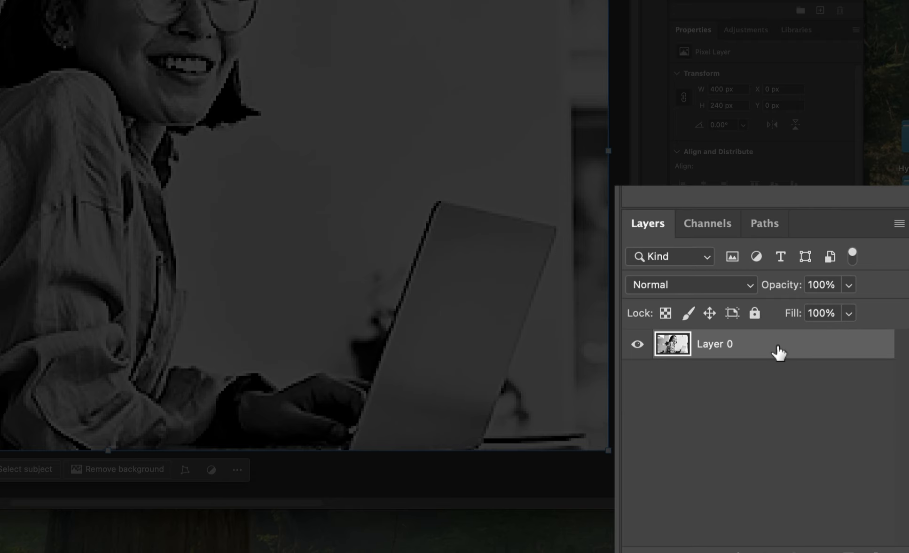
- Duplicate Layer 0 within the same document, keeping the name Layer 0 copy
right_click(778, 351)
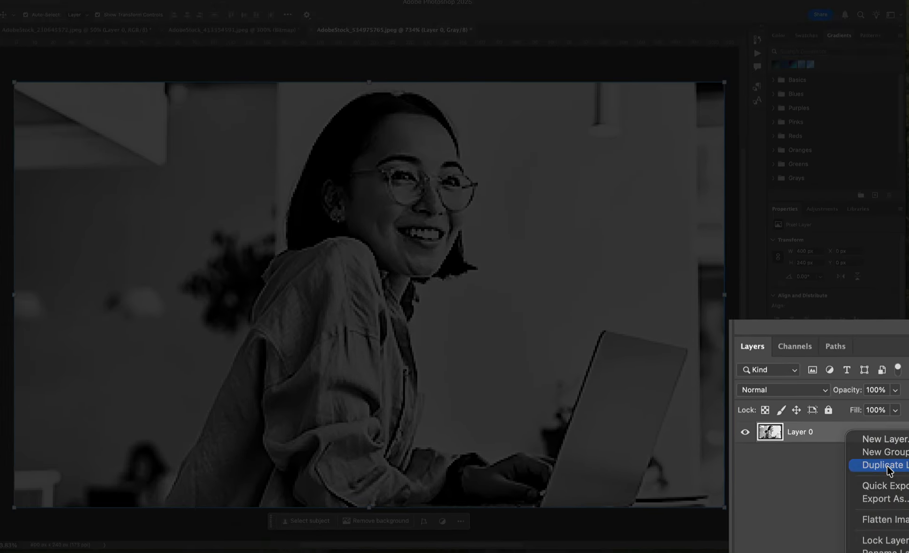
left_click(836, 393)
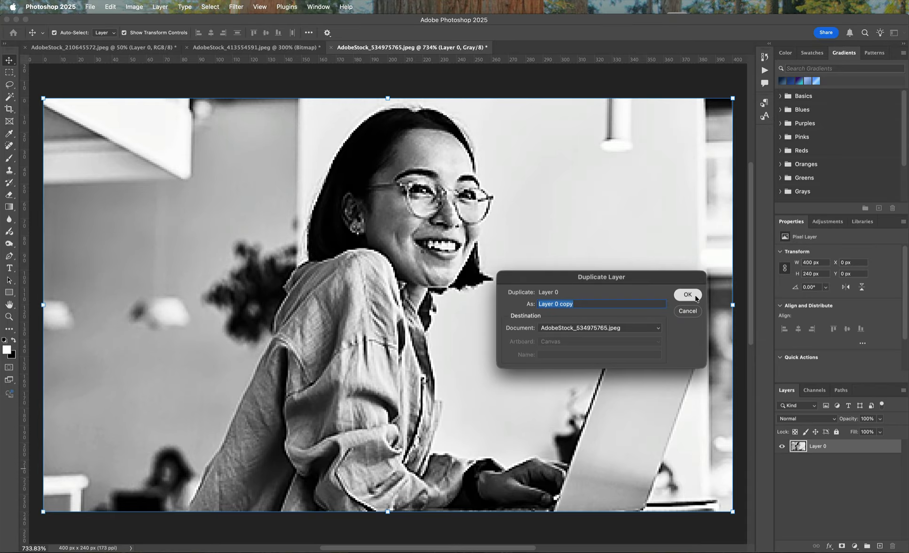
left_click(687, 294)
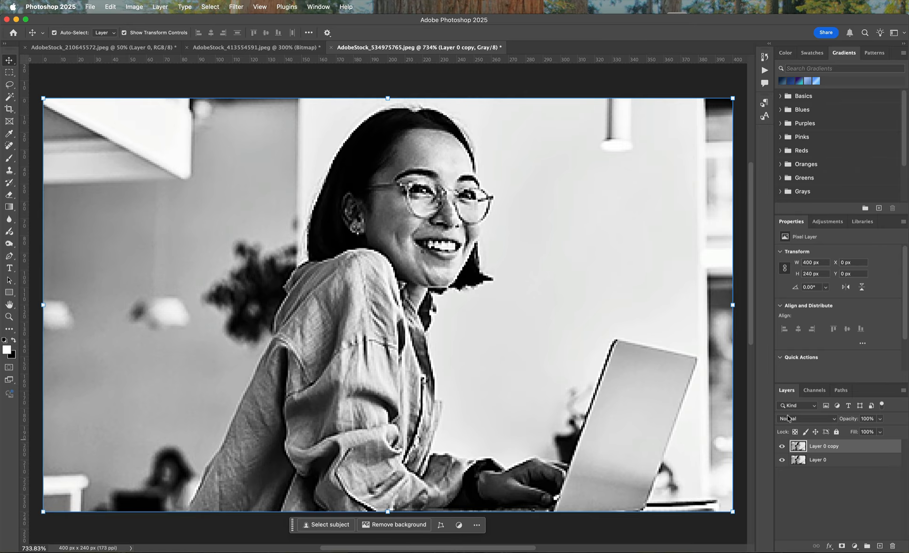
- Apply a High Pass filter with a 2.0 pixel radius to the layer copy and set its blend mode to Overlay
left_click(236, 7)
mouse_move(304, 234)
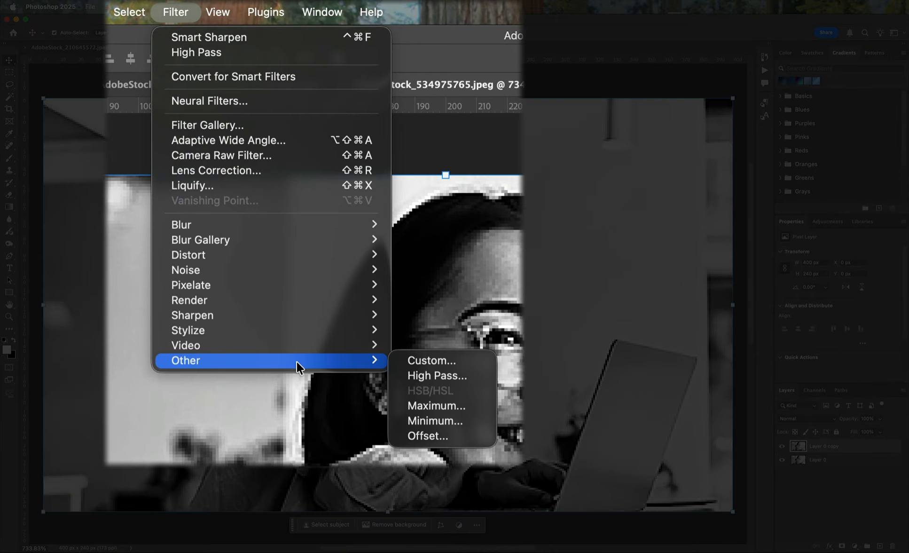
left_click(444, 377)
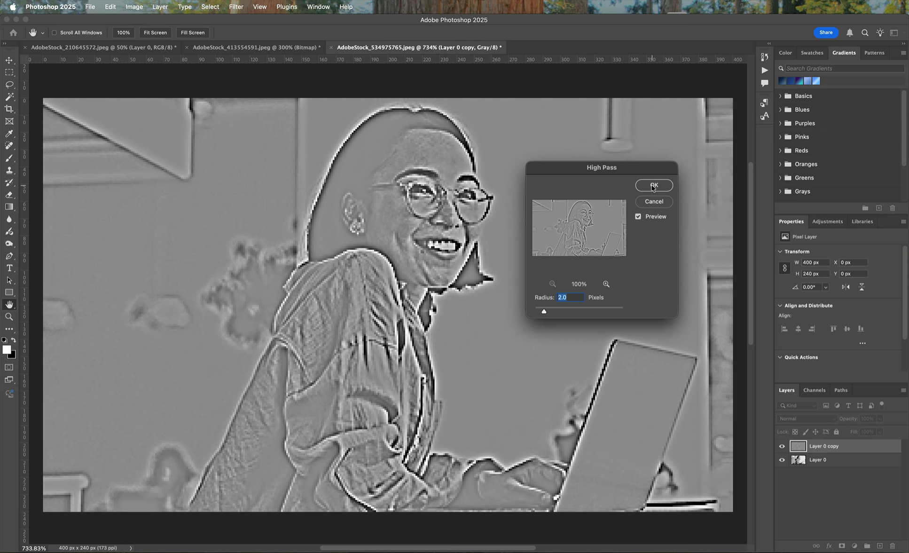
left_click(653, 185)
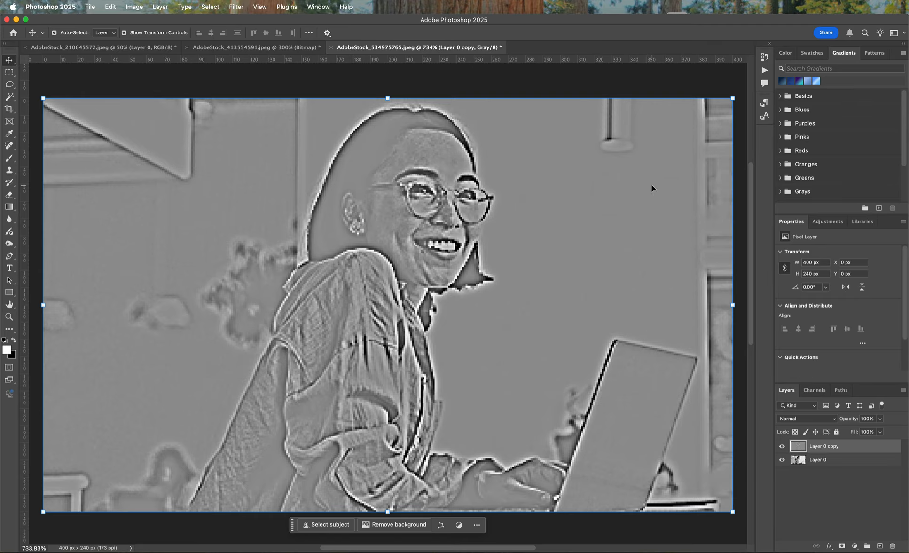
left_click(832, 418)
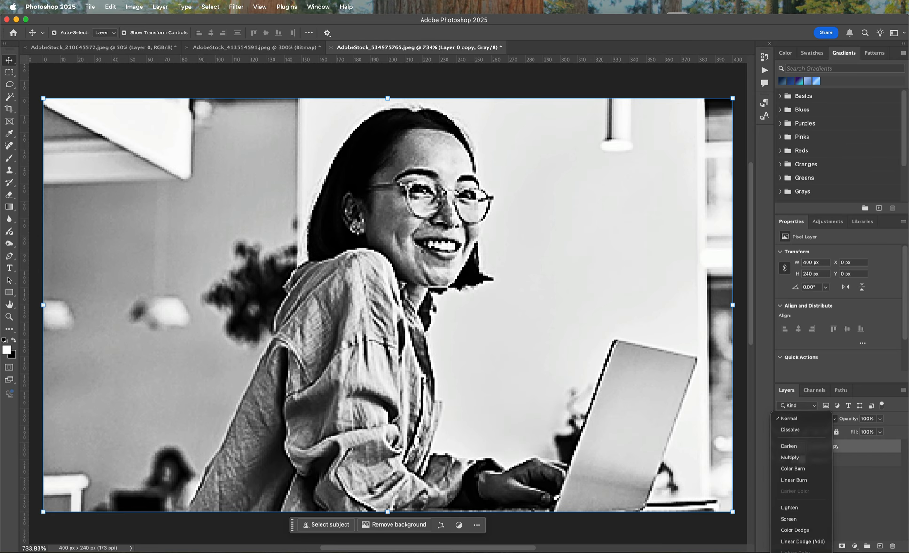
left_click(803, 552)
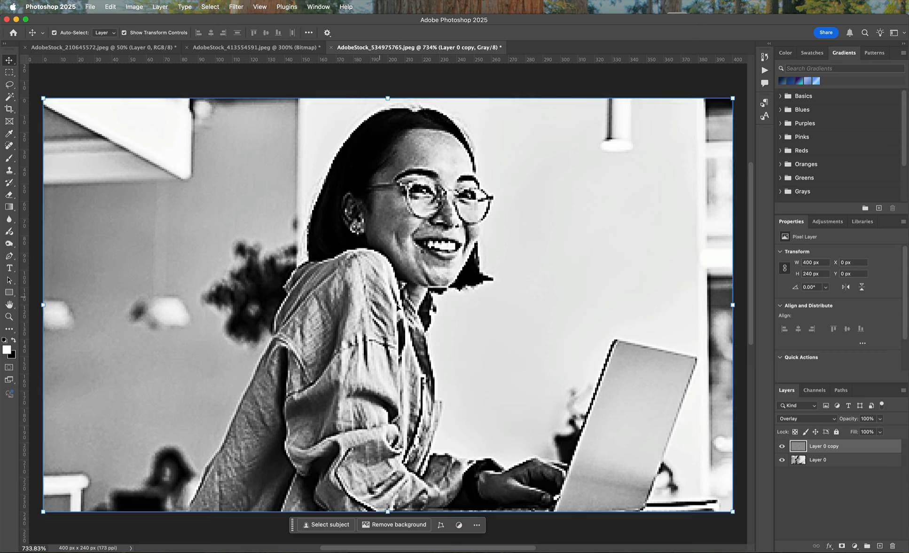
left_click(806, 459)
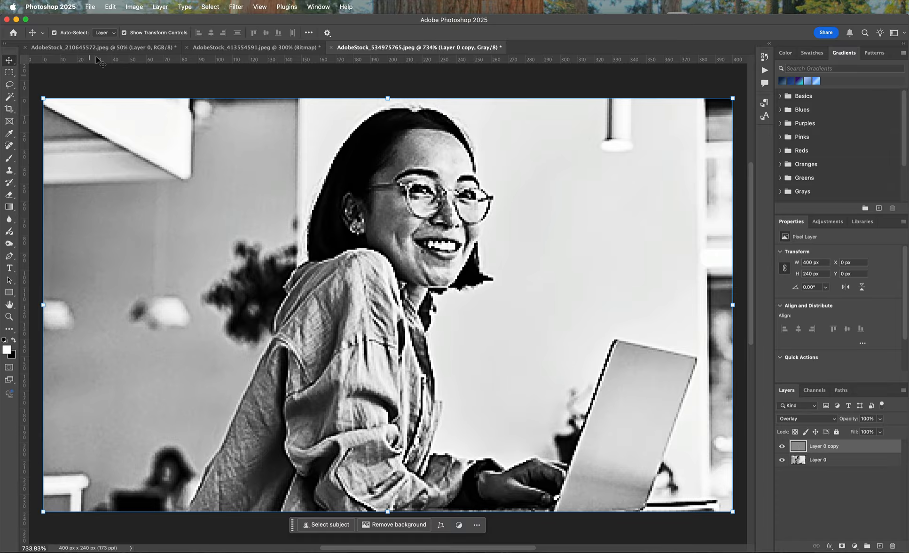
- Flatten the layers and convert the image to Bitmap mode at 173 pixels/inch using the Diffusion Dither method
left_click(134, 7)
mouse_move(225, 23)
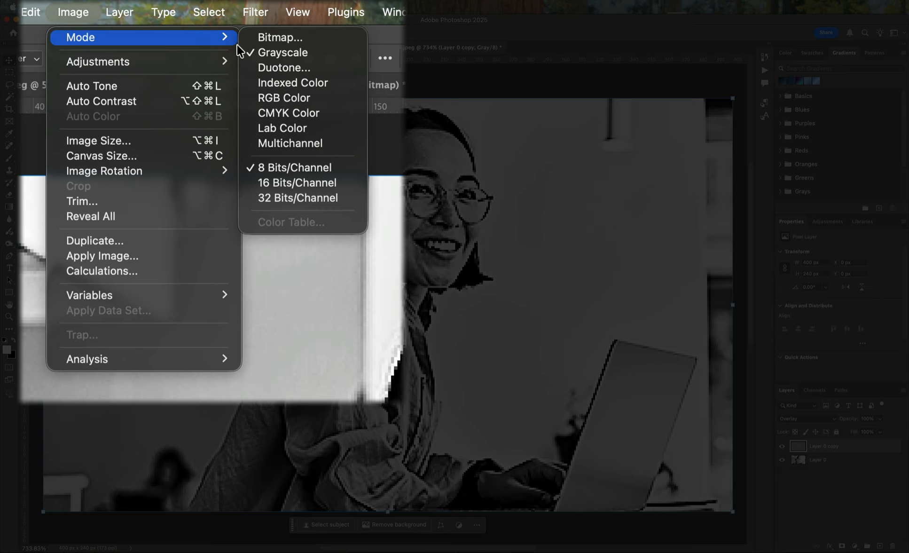
left_click(296, 45)
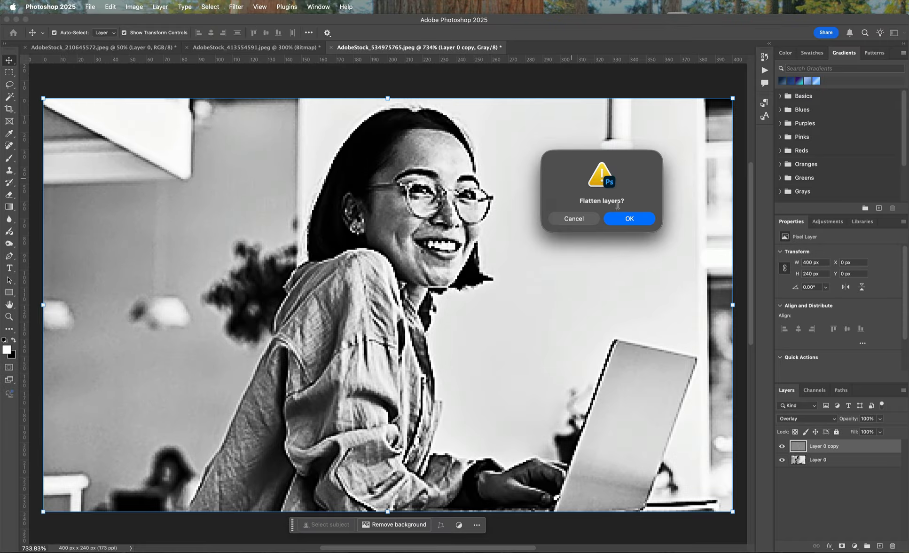
left_click(627, 219)
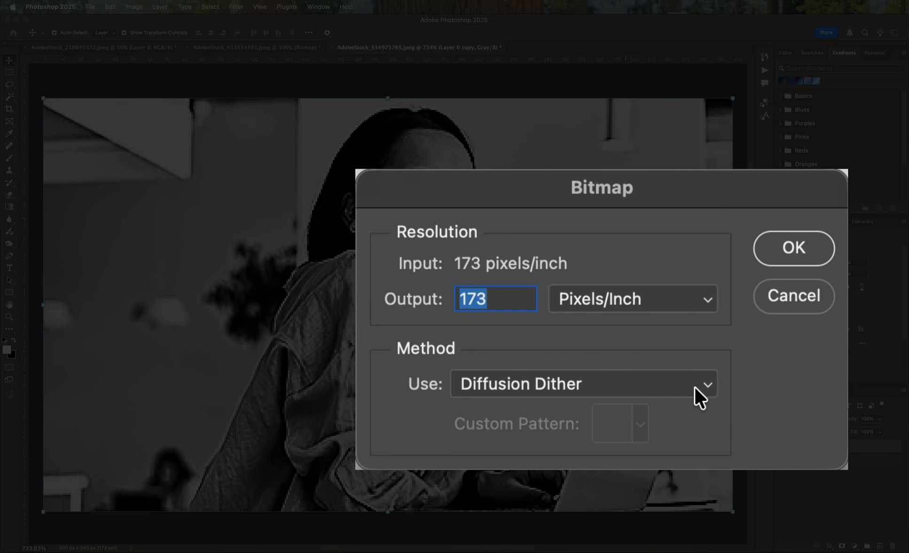
left_click(695, 386)
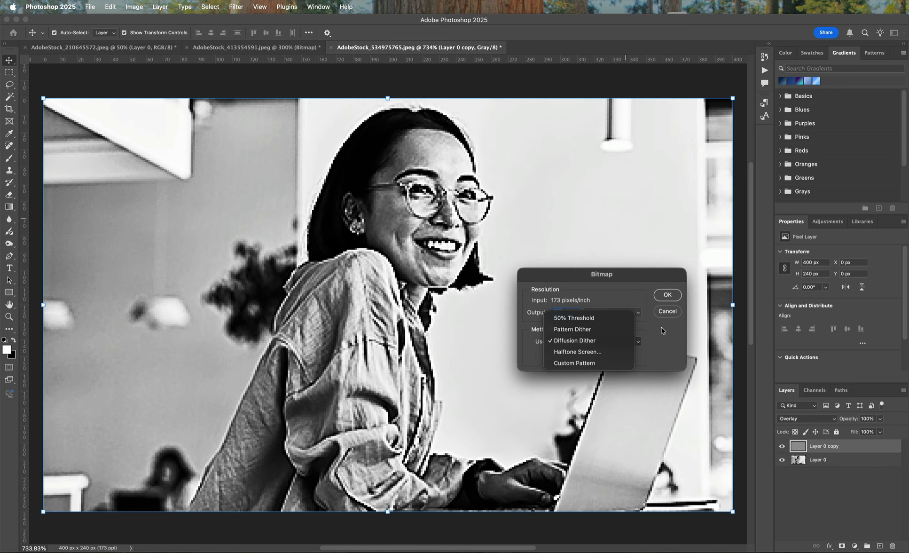
left_click(662, 330)
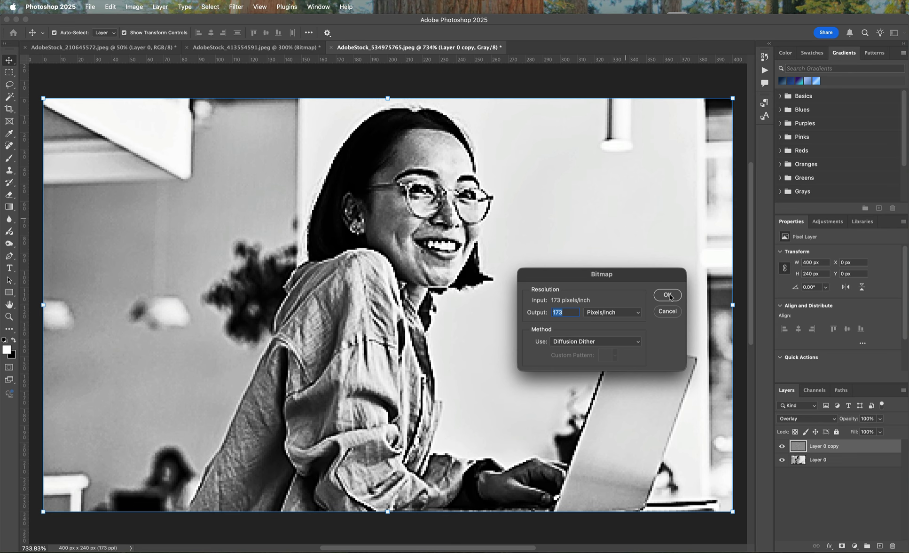
left_click(667, 295)
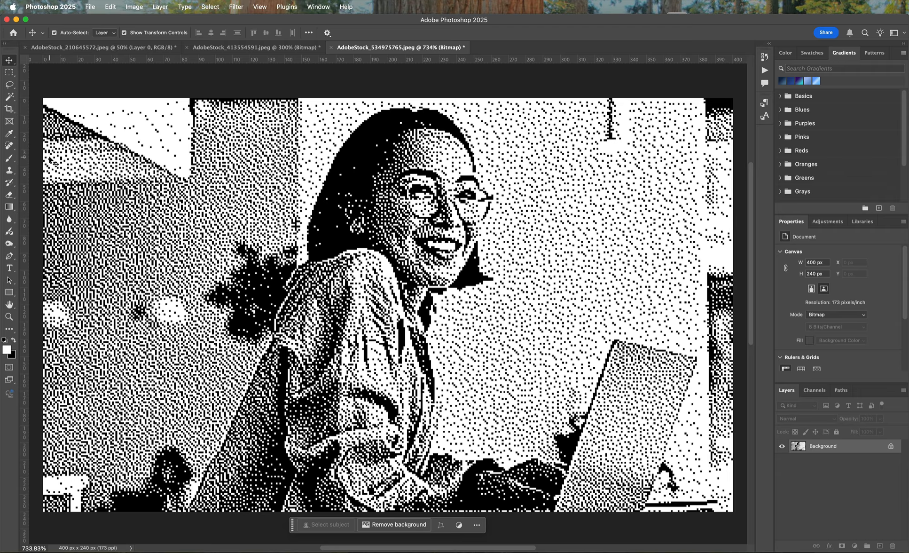
- Set the canvas width to 800 pixels and place the softer dithered version on the empty area beside the sharpened one
left_click(140, 6)
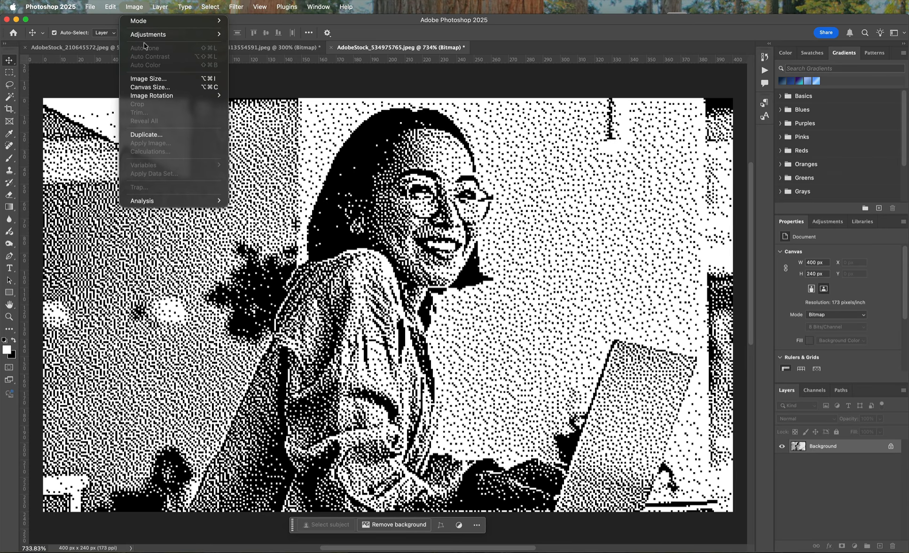
left_click(150, 87)
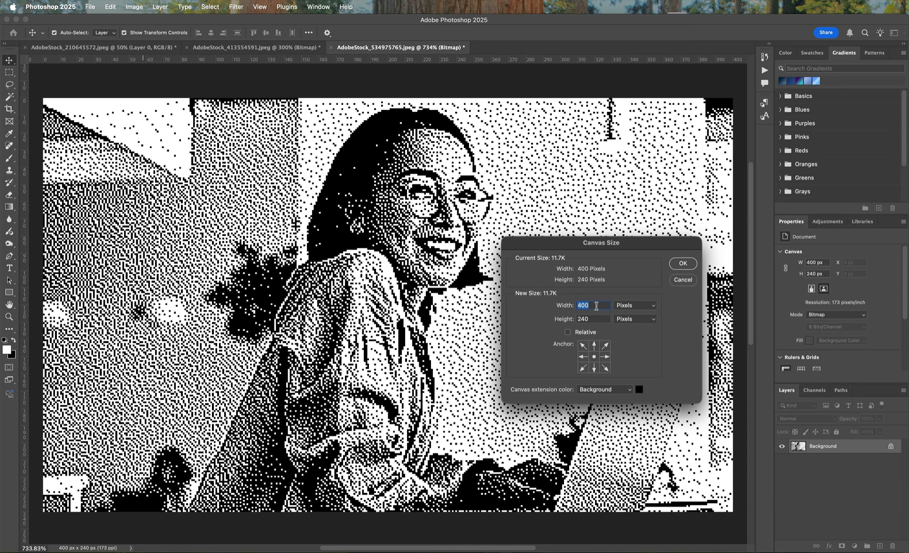
type("800")
left_click(682, 264)
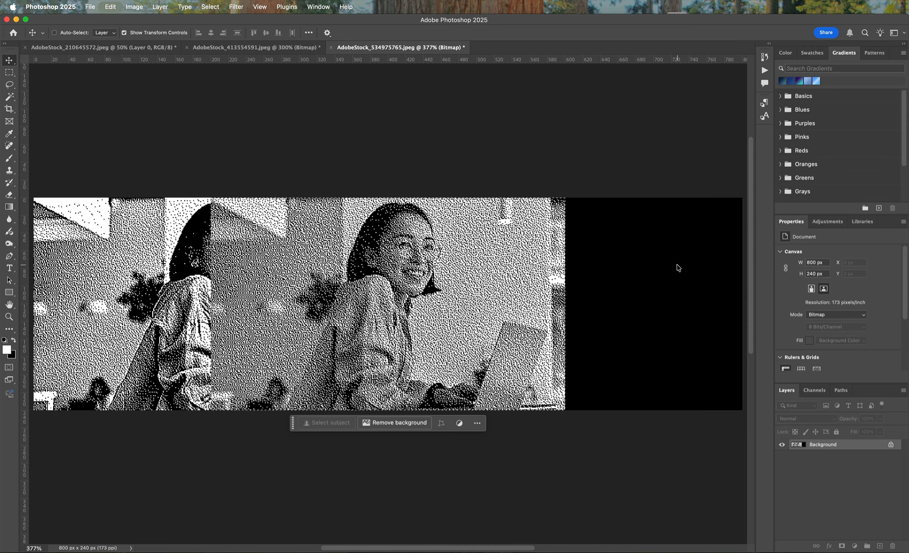
left_click_drag(343, 266, 519, 262)
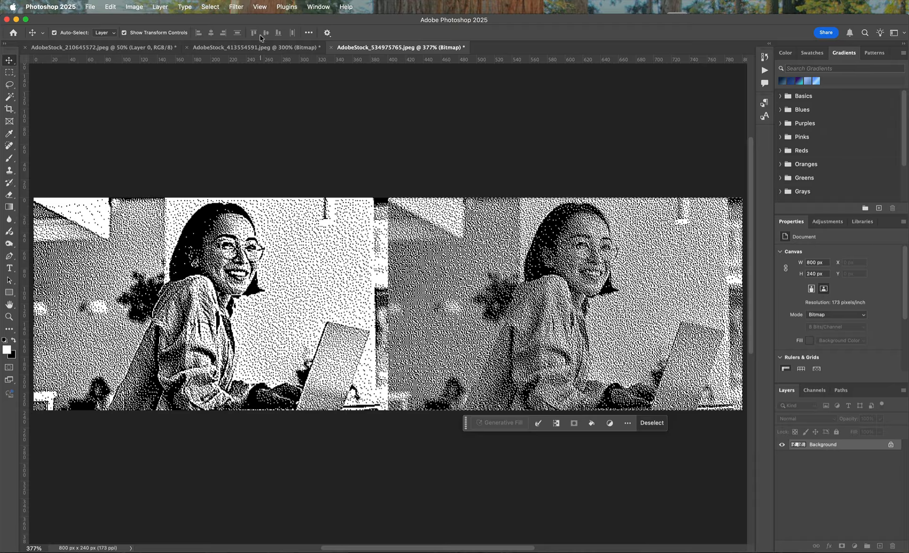
- Examine the side-by-side dithering comparison in AdobeStock_413554591.jpeg at full view
left_click(259, 48)
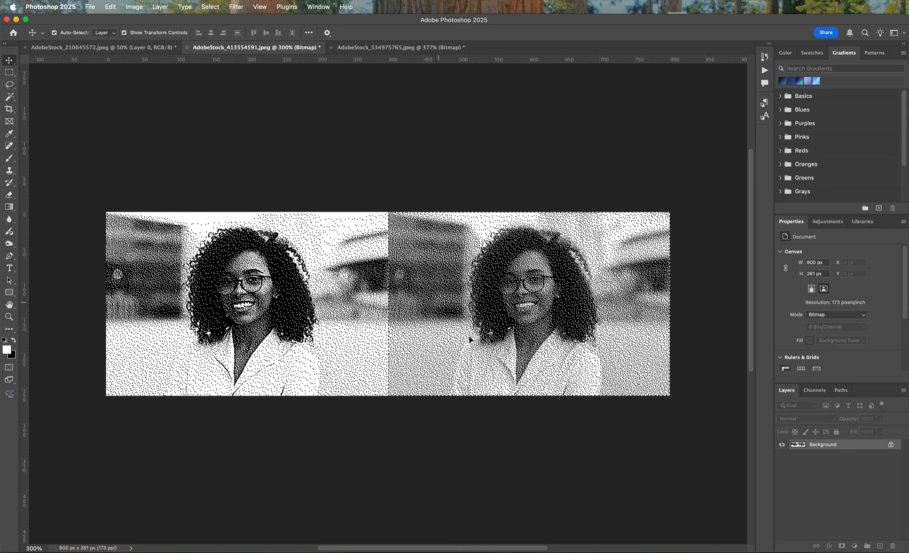
key("super+0")
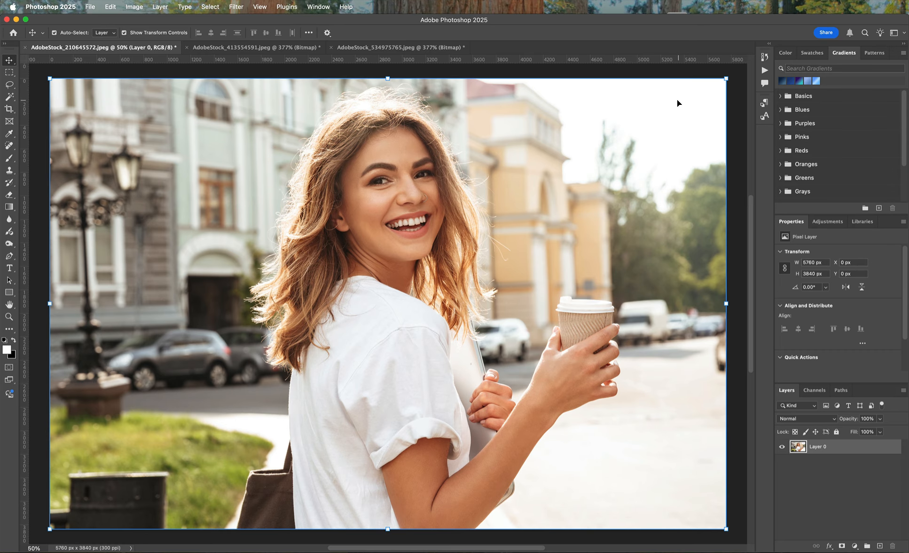
- Resize AdobeStock_210645572.jpeg to a resolution of 173 pixels/inch and a width of 400 pixels
left_click(135, 6)
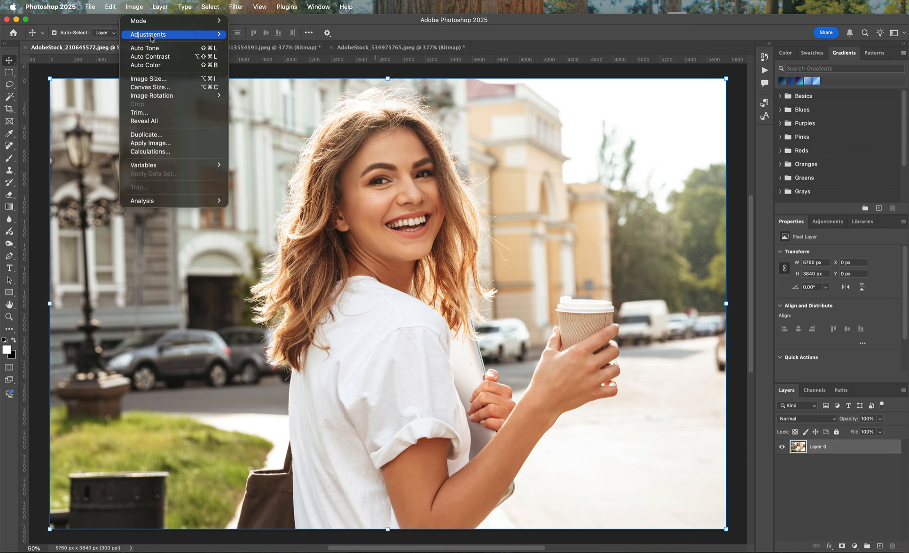
left_click(148, 78)
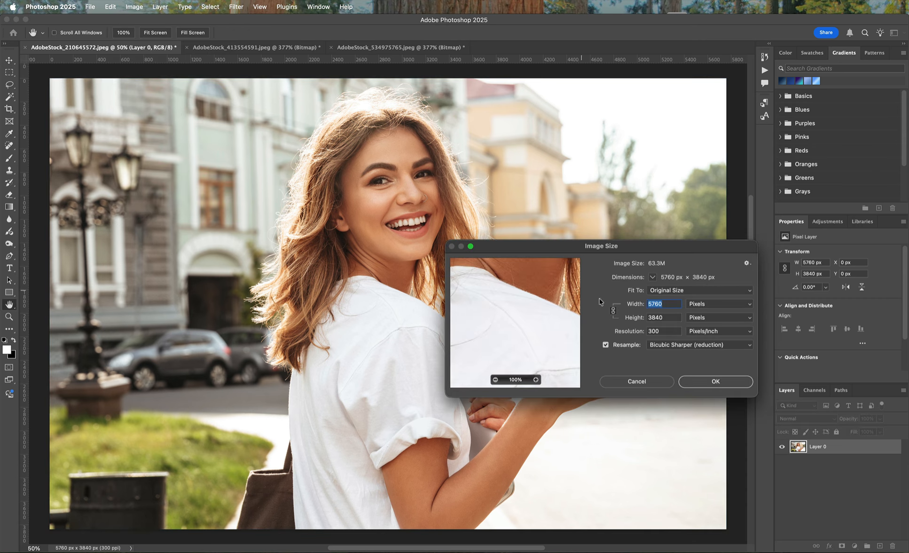
double_click(658, 331)
type("173")
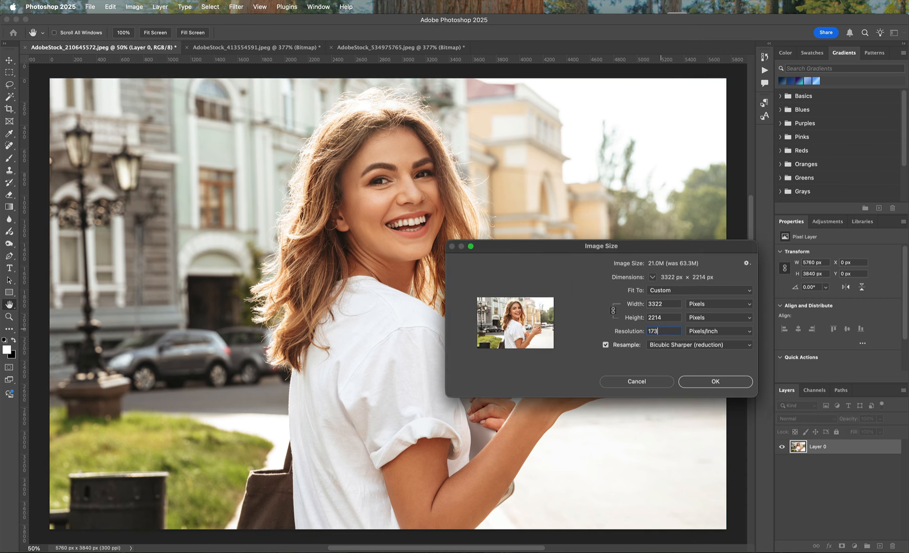
double_click(658, 303)
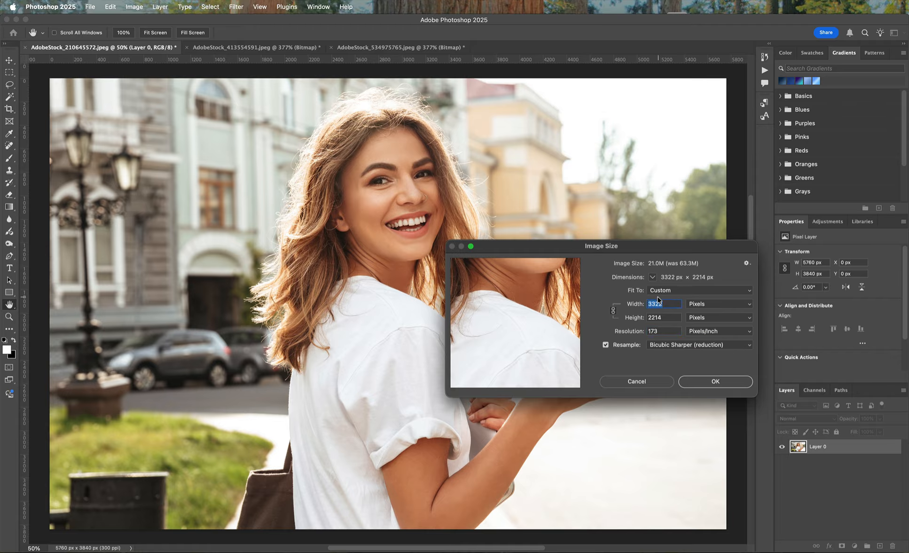
type("400")
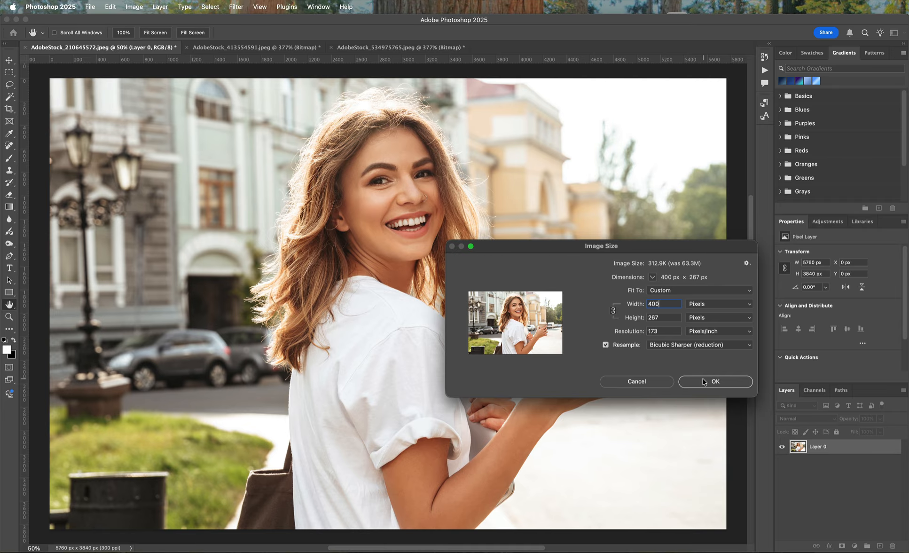
left_click(704, 381)
key("super+0")
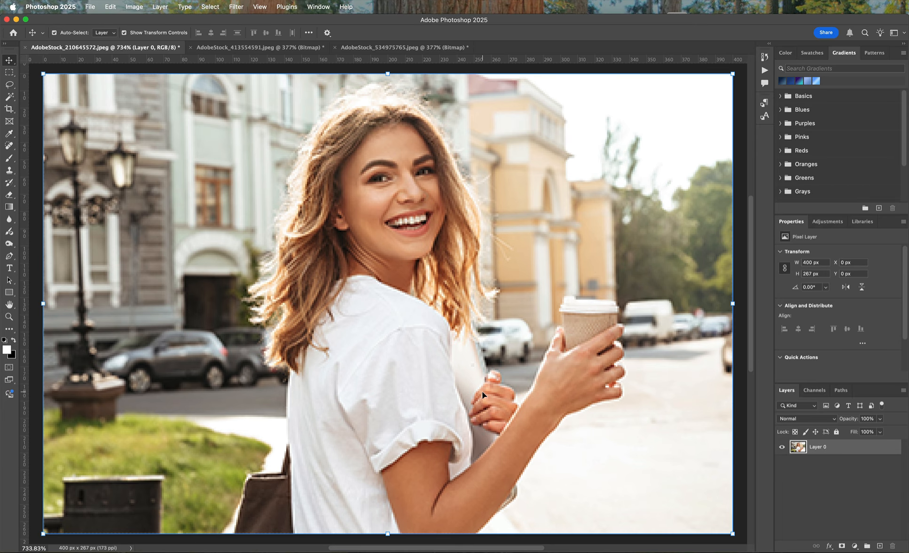
- Convert the resized photo to Grayscale mode, discarding the color information
left_click(133, 6)
mouse_move(140, 22)
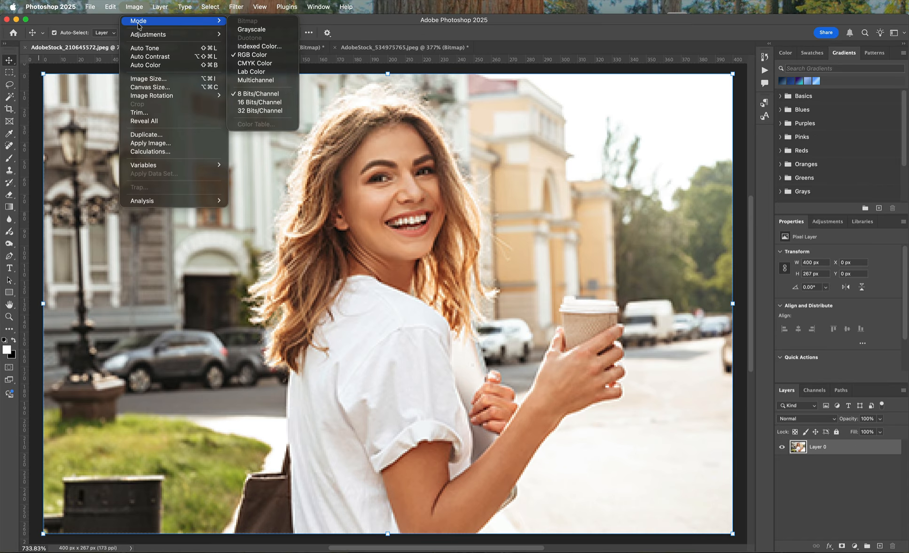
left_click(266, 29)
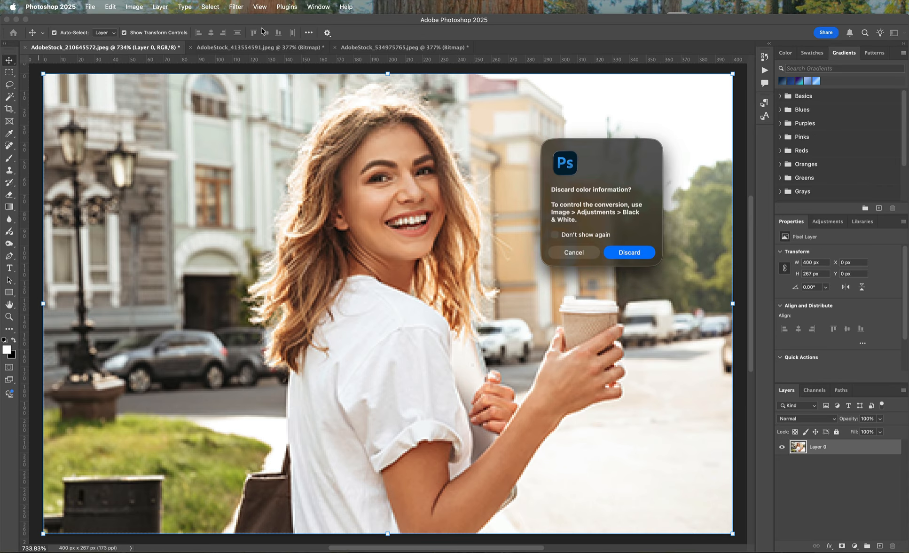
left_click(619, 253)
- Boost the contrast with an S-shaped Curves adjustment, using points at input 37, output 19 and input 66, output 80
left_click(133, 7)
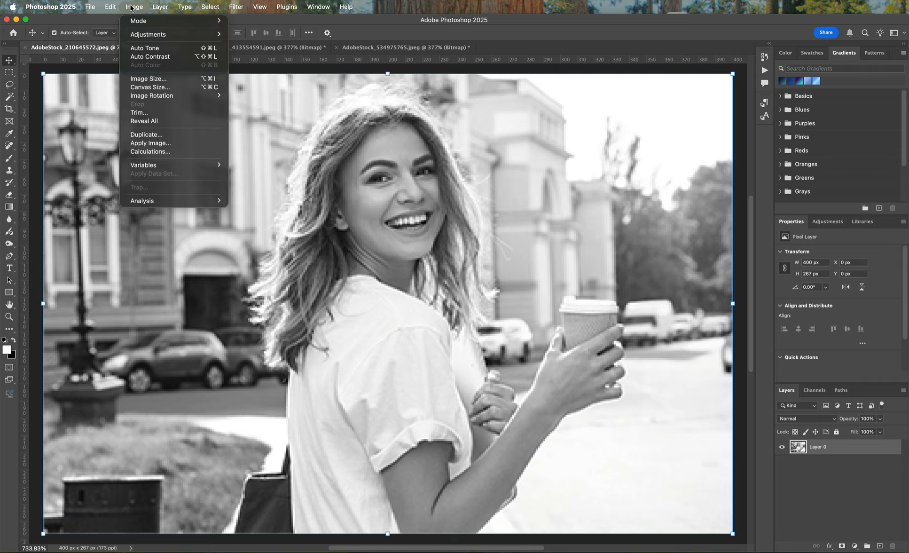
mouse_move(136, 34)
left_click(251, 53)
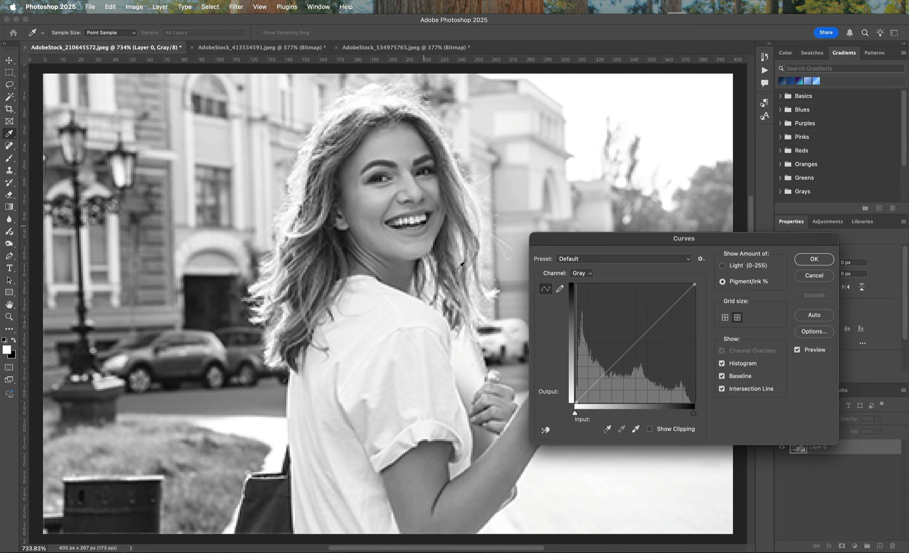
left_click(617, 378)
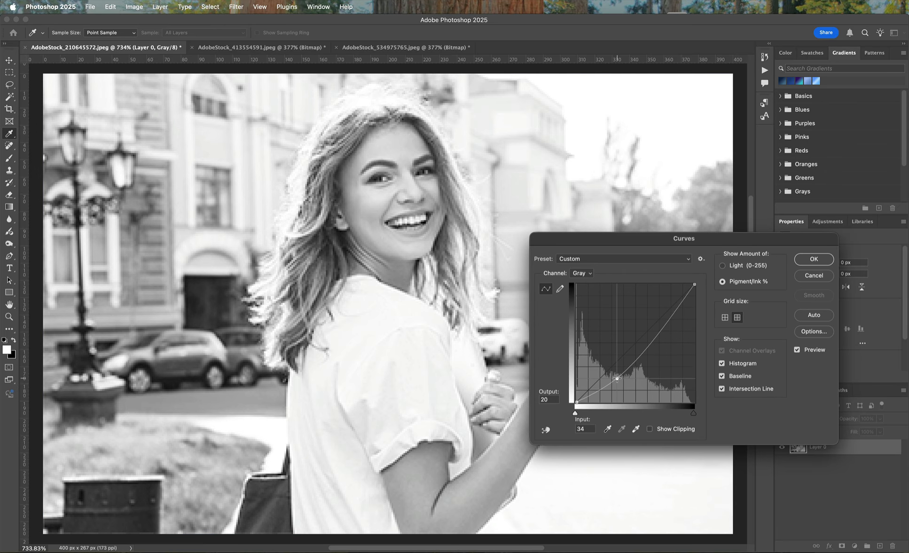
left_click(674, 317)
left_click_drag(670, 317, 654, 306)
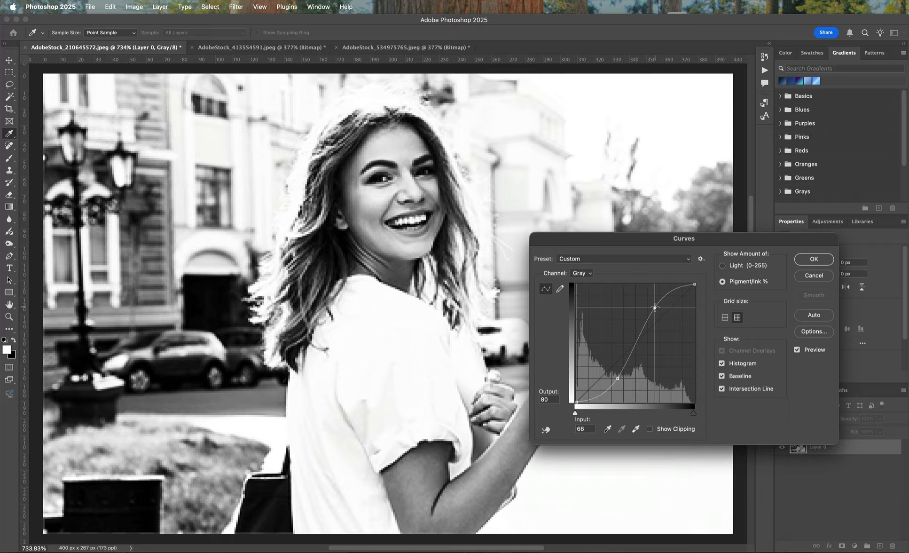
left_click_drag(617, 378, 622, 380)
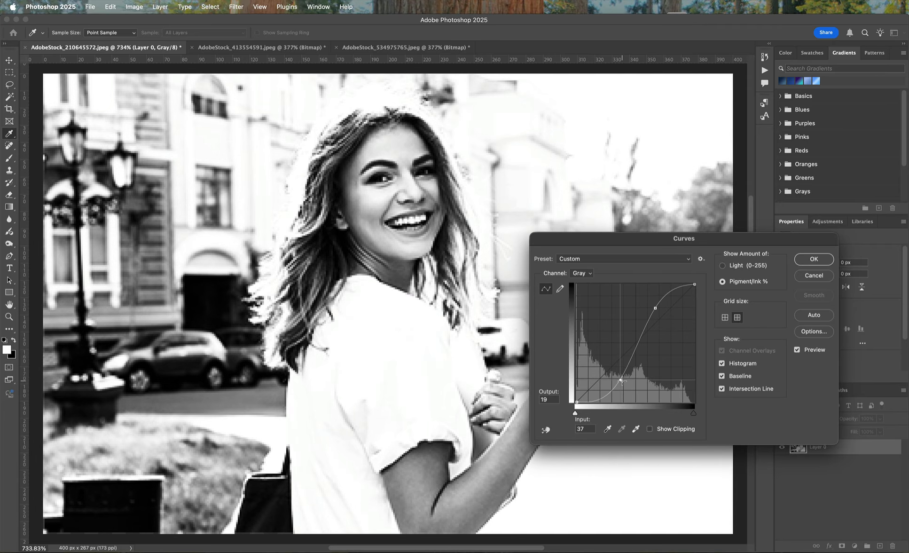
left_click(815, 259)
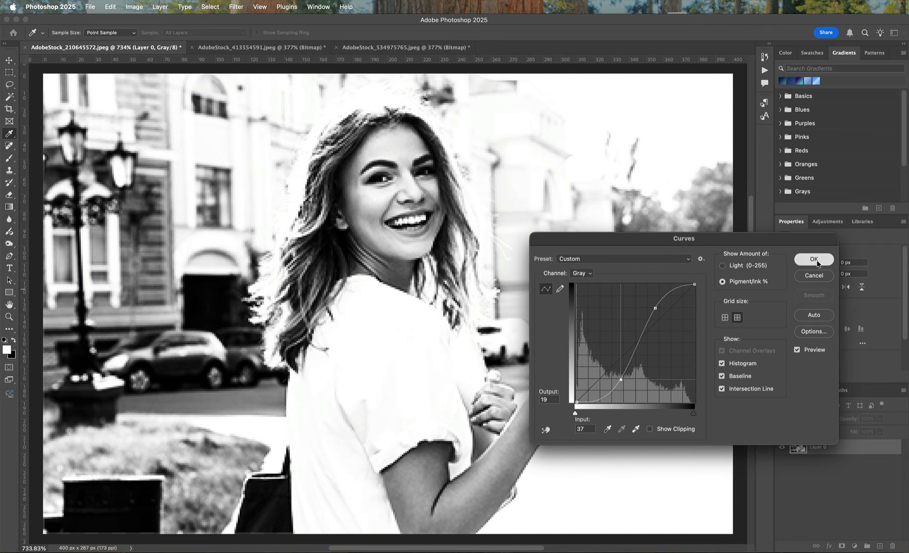
- Reapply Smart Sharpen to Layer 0 with the last-used settings and duplicate the layer as Layer 0 copy
left_click(236, 6)
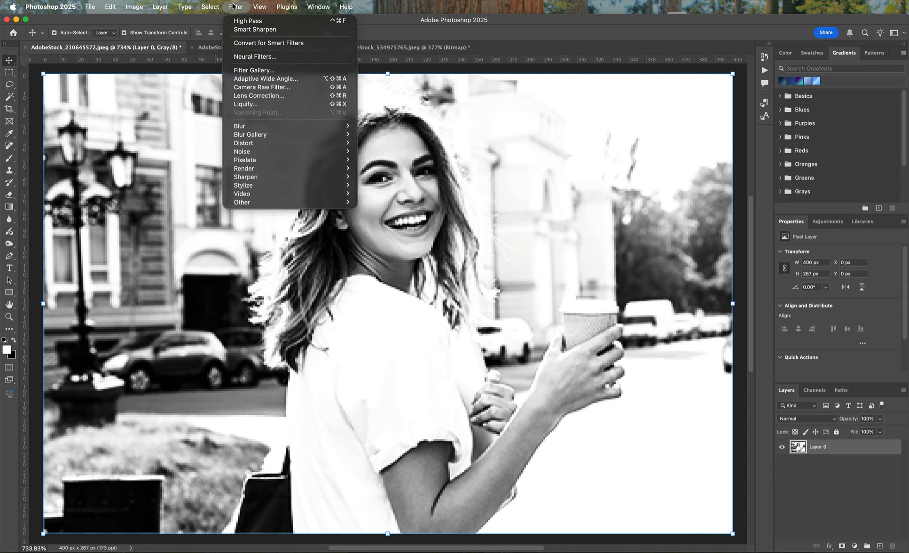
left_click(259, 28)
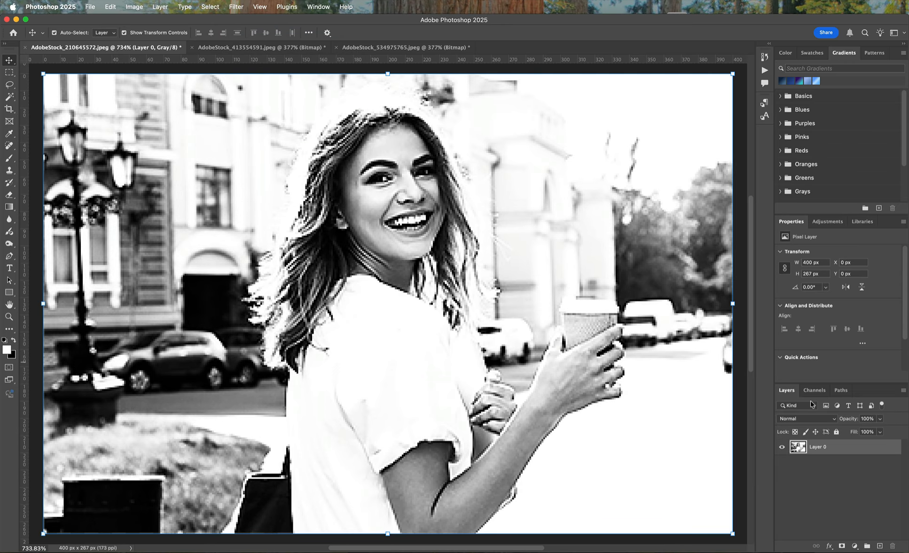
right_click(840, 447)
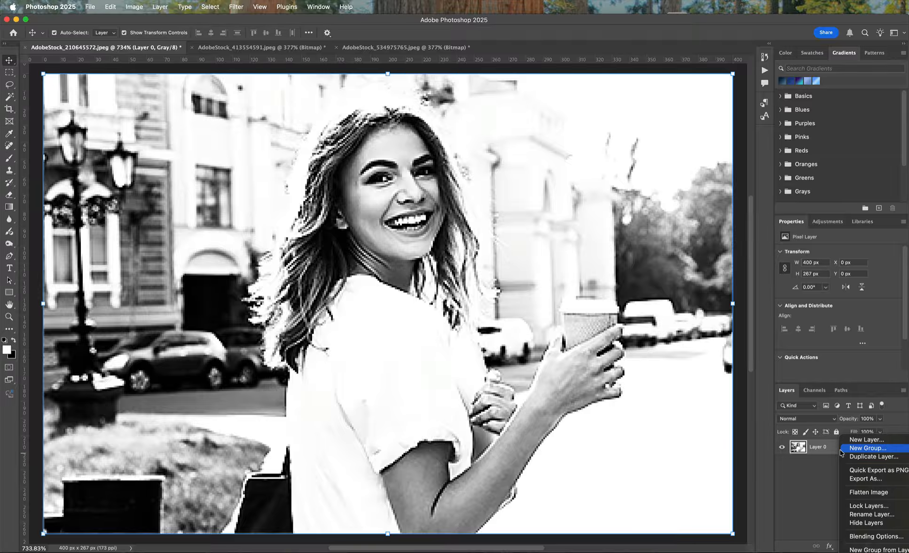
left_click(872, 456)
left_click(696, 297)
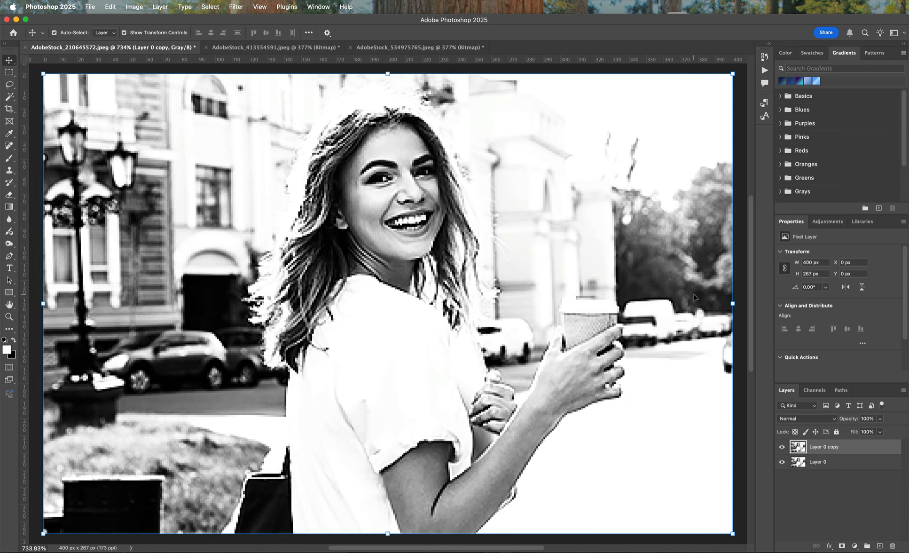
- Reapply the High Pass filter to Layer 0 copy and set its blend mode to Overlay
left_click(235, 6)
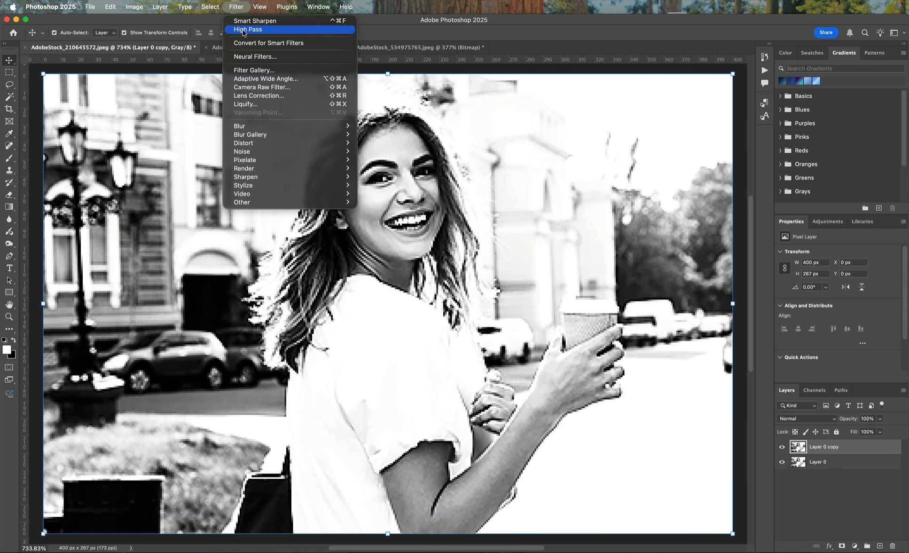
left_click(251, 27)
left_click(813, 422)
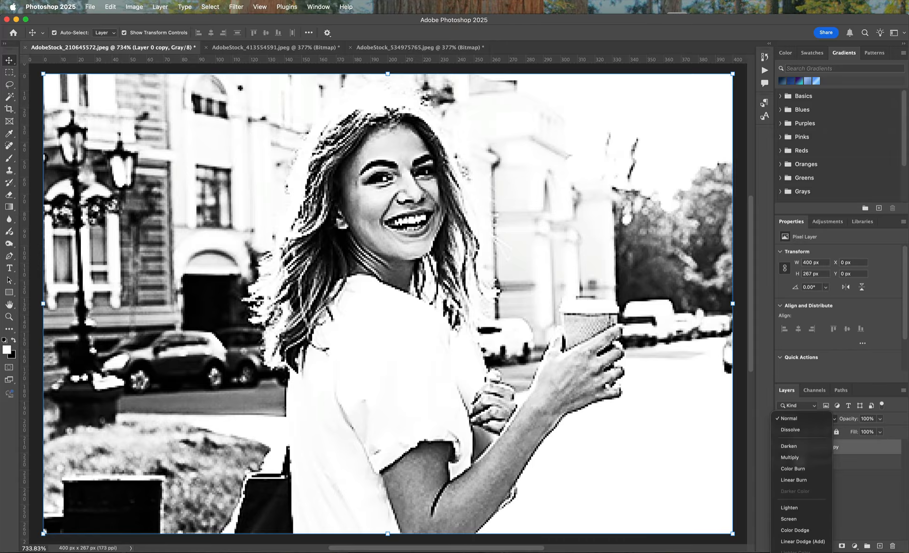
left_click(790, 552)
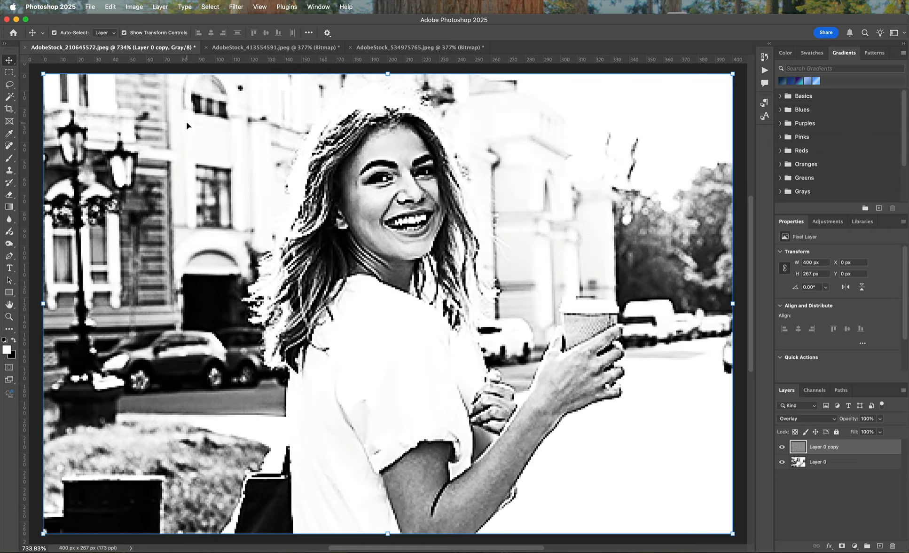
- Flatten the layers and convert the image to Bitmap mode at 173 pixels/inch
left_click(136, 7)
mouse_move(215, 22)
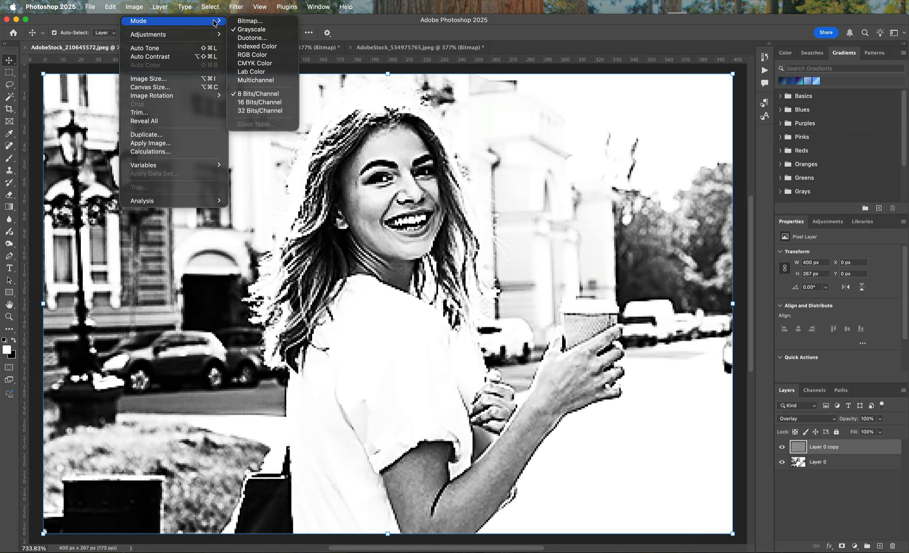
left_click(256, 22)
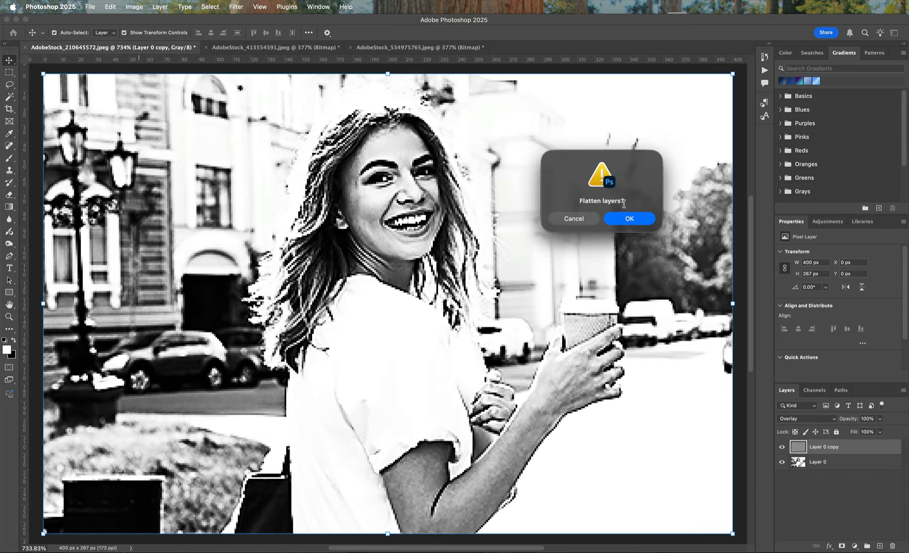
left_click(628, 219)
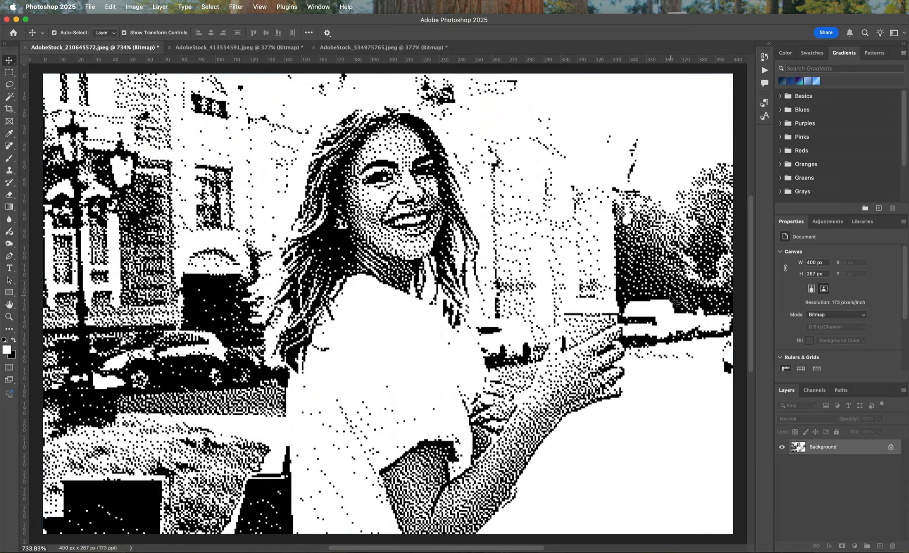
left_click(9, 317)
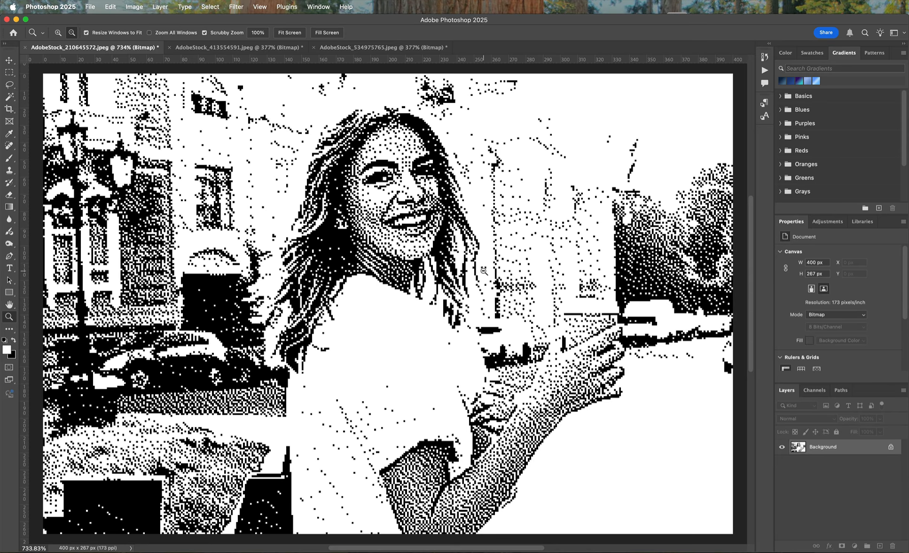
left_click_drag(482, 271, 481, 270)
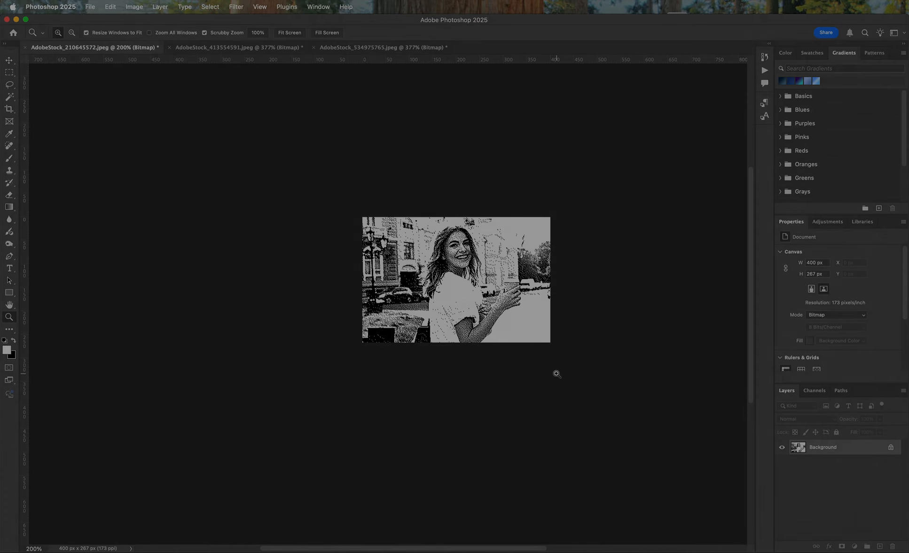